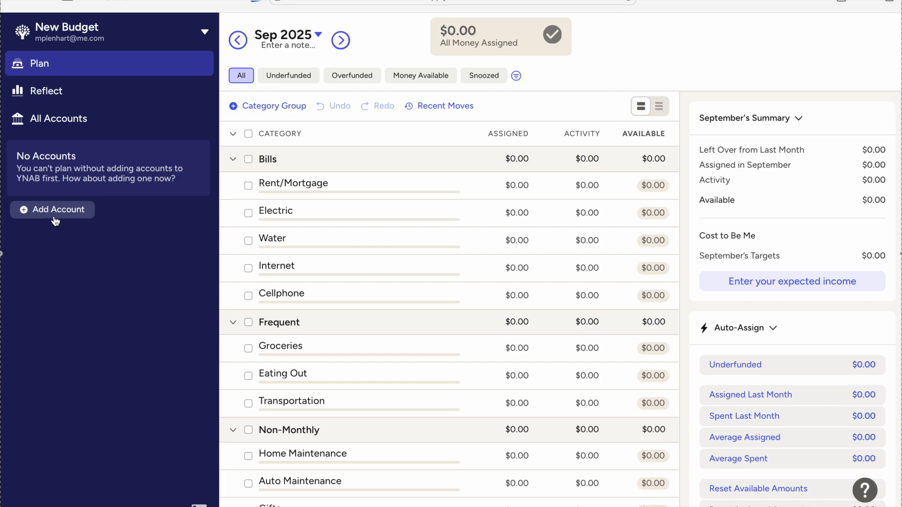
# Step: Begin adding an unlinked account with the nickname "Wells Fargo Checking" and the account type Checking
pyautogui.click(55, 219)
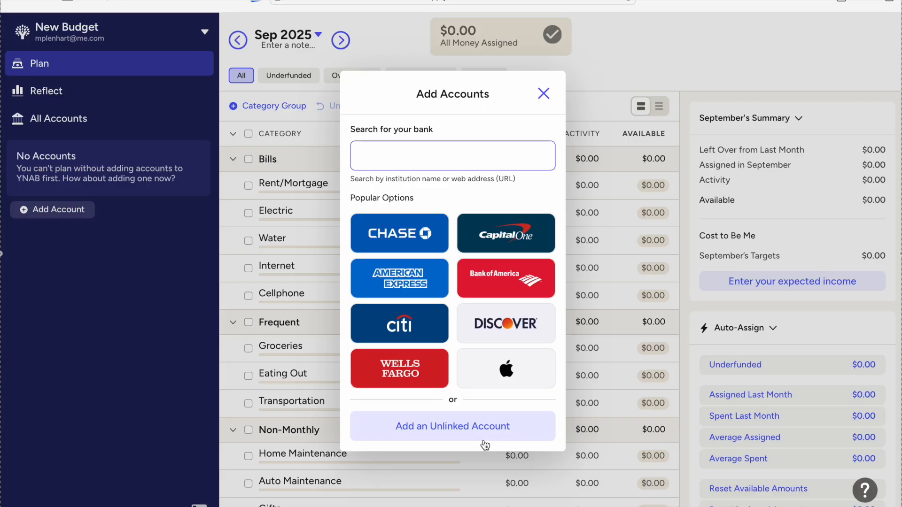
pyautogui.click(459, 436)
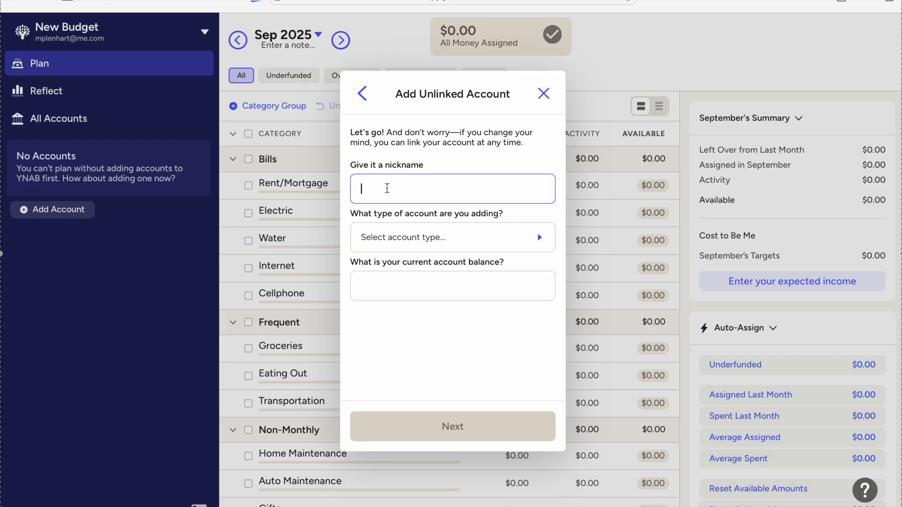
pyautogui.write('Wells Fargo Checking')
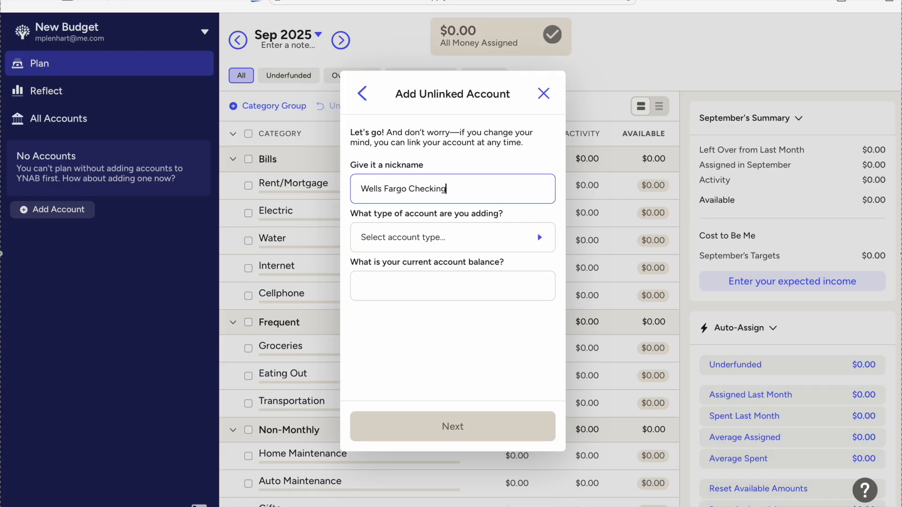
pyautogui.click(537, 236)
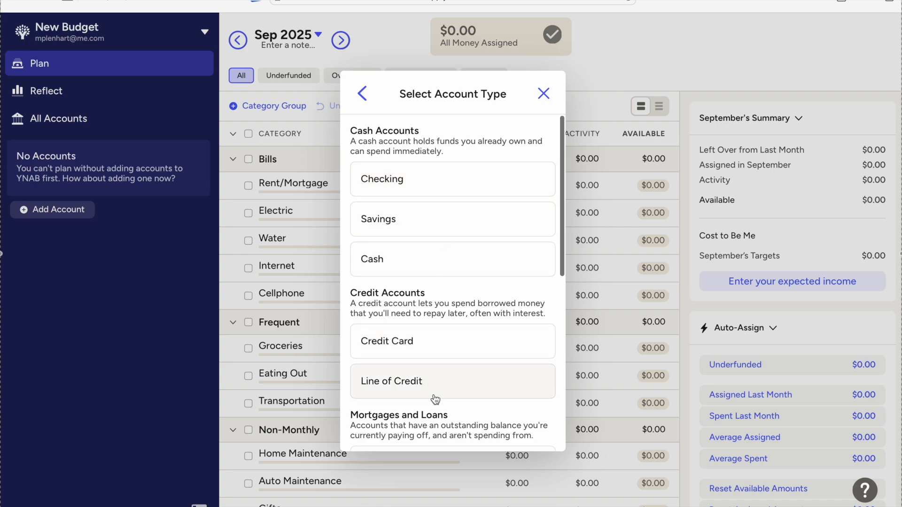
pyautogui.click(427, 187)
pyautogui.click(441, 283)
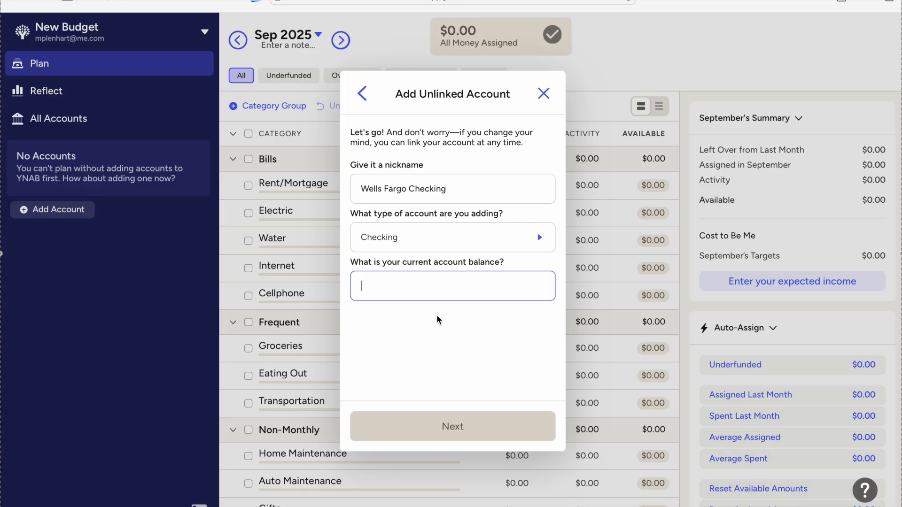
# Step: Open the Wells Fargo website alongside the budget and look up the Everyday Checking account's available balance
pyautogui.press('super+t')
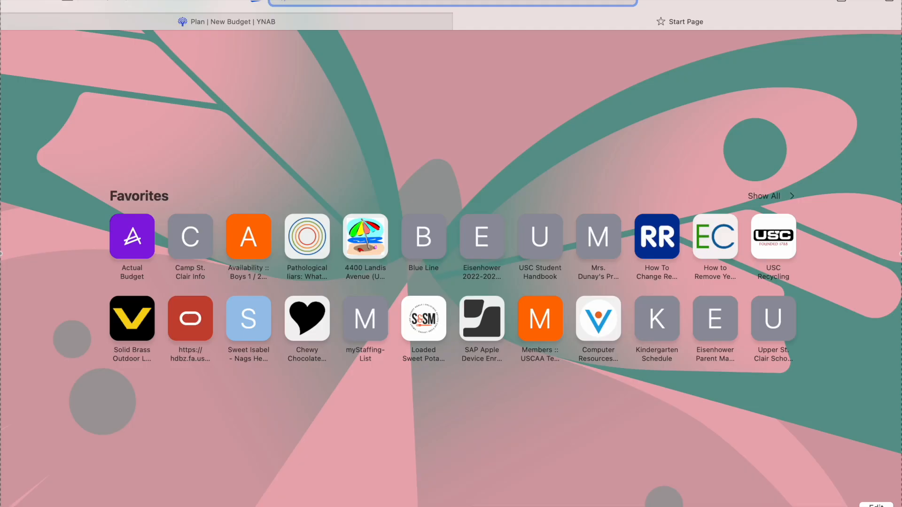
pyautogui.write('wellsf')
pyautogui.press('Return')
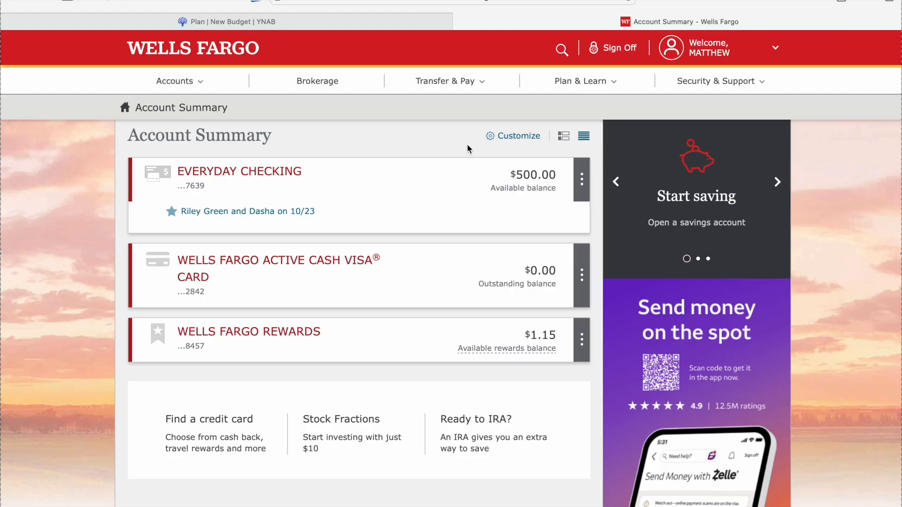
# Step: Return to YNAB, set the unlinked account's current balance to 500, and finish adding the account
pyautogui.click(237, 21)
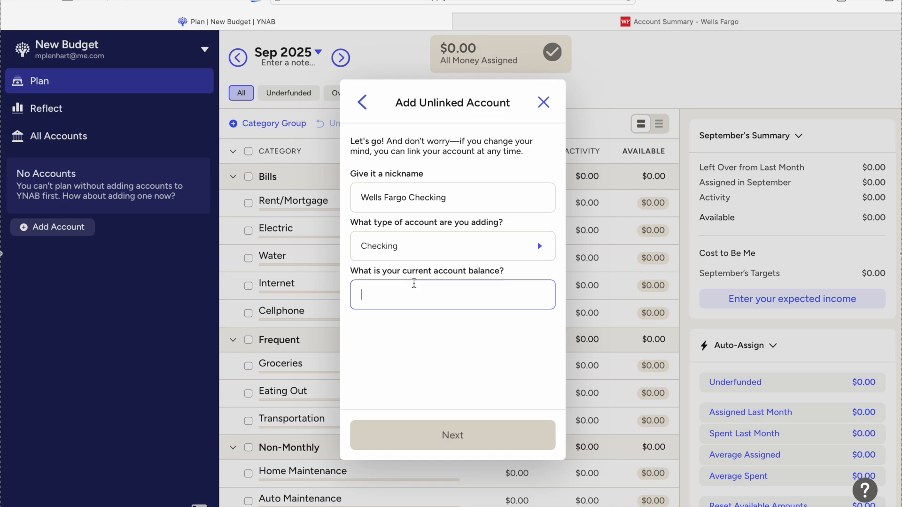
pyautogui.write('500')
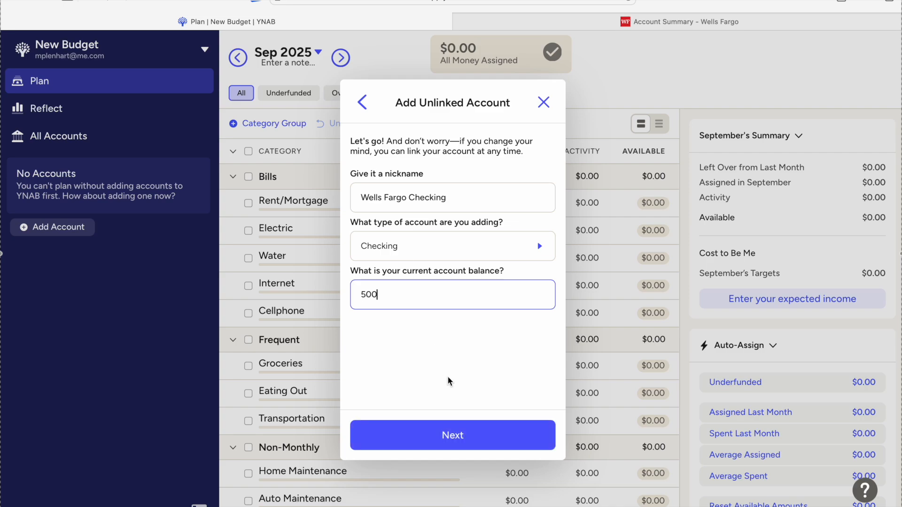
pyautogui.click(454, 432)
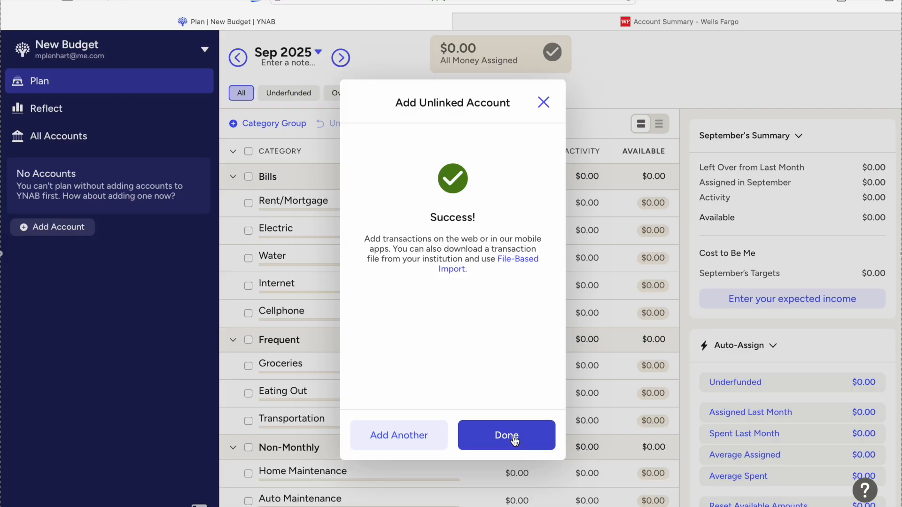
pyautogui.click(515, 438)
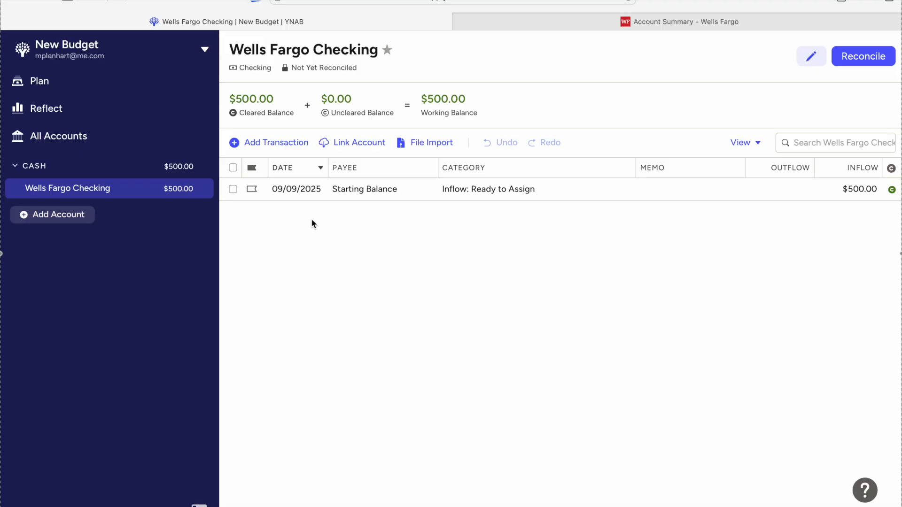
# Step: Delete the unlinked Wells Fargo Checking account from the budget
pyautogui.click(15, 188)
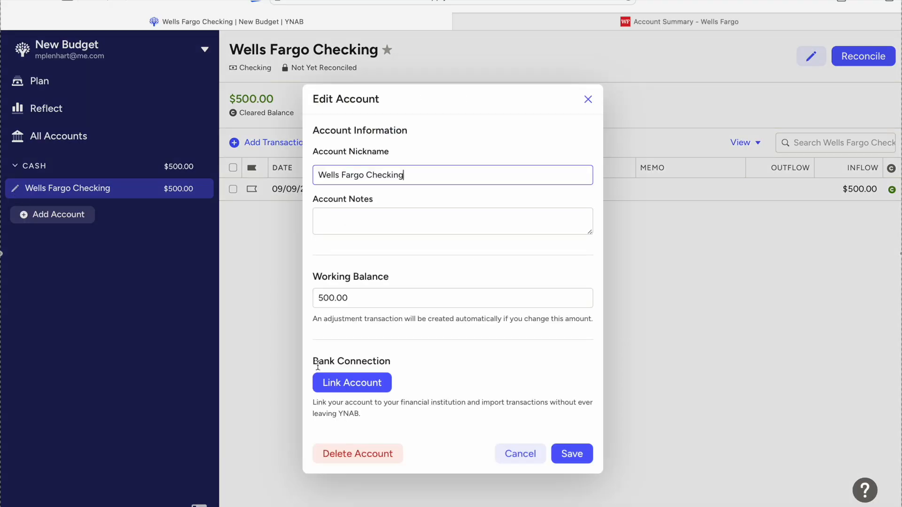
pyautogui.click(359, 455)
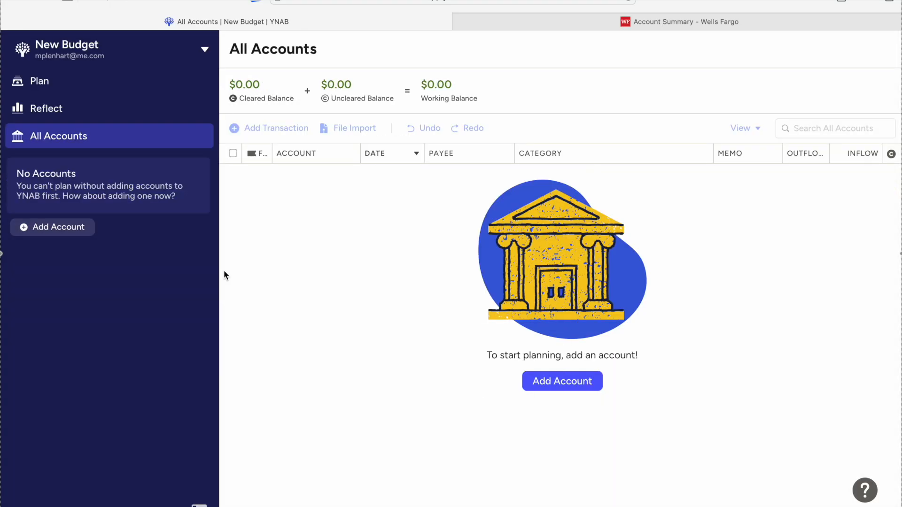
# Step: Start adding a linked account by searching for "wells", choosing Wells Fargo and a different account, and proceeding to the bank's login
pyautogui.click(26, 227)
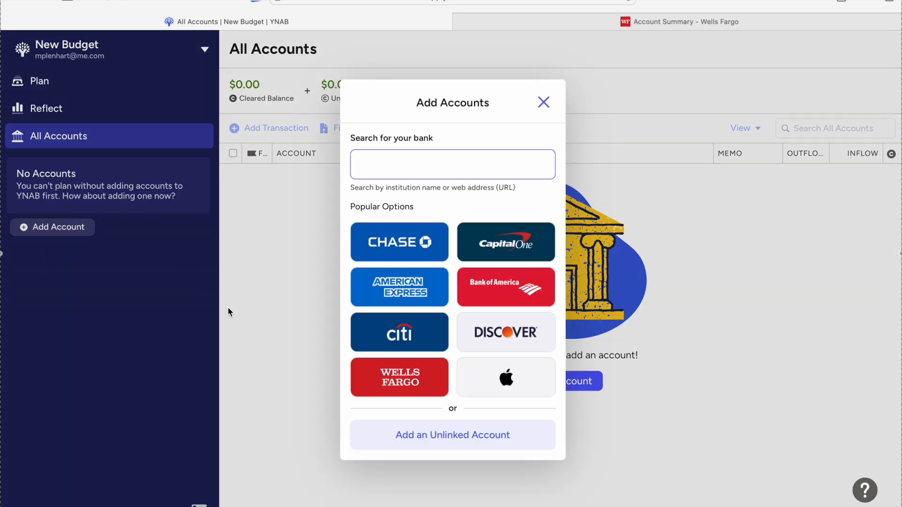
pyautogui.click(397, 377)
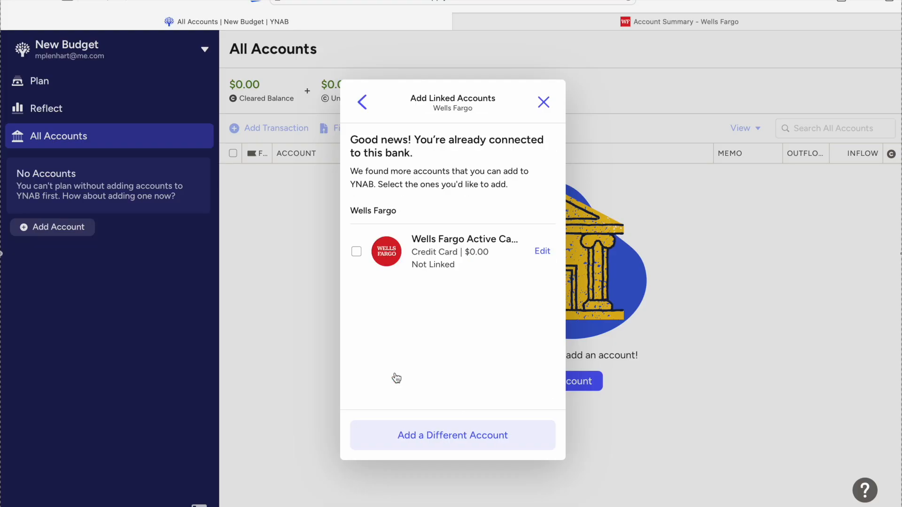
pyautogui.click(363, 102)
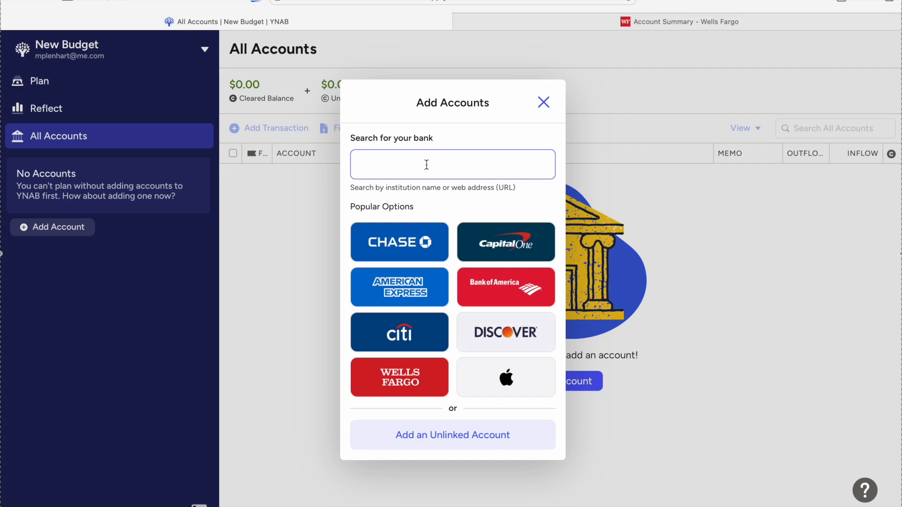
pyautogui.write('wells')
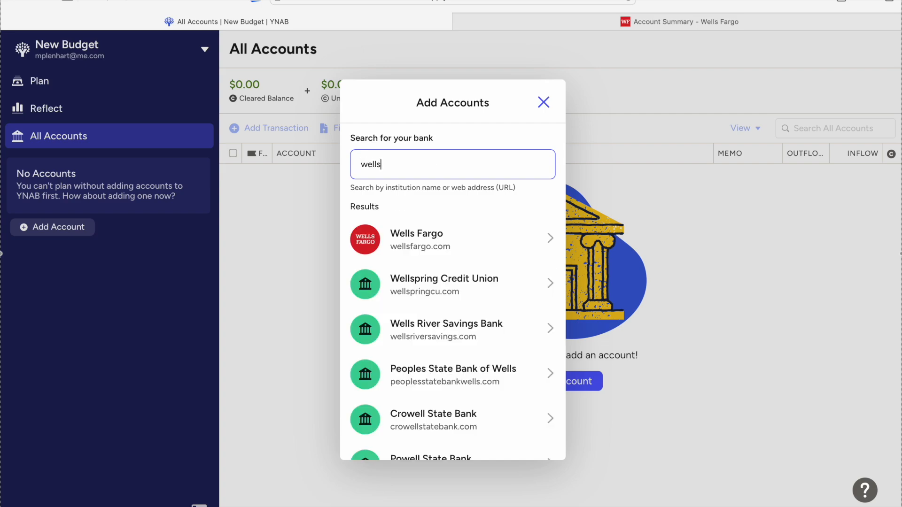
pyautogui.scroll(-2, 453, 343)
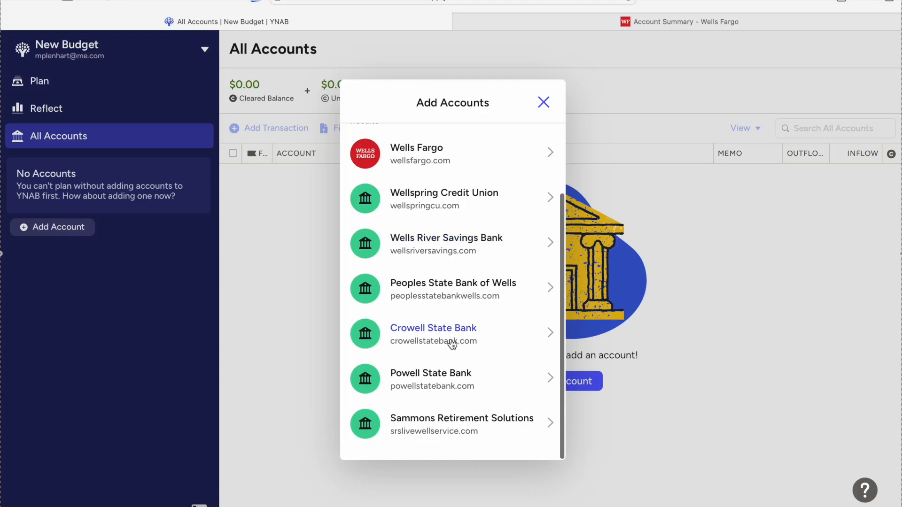
pyautogui.scroll(2, 452, 345)
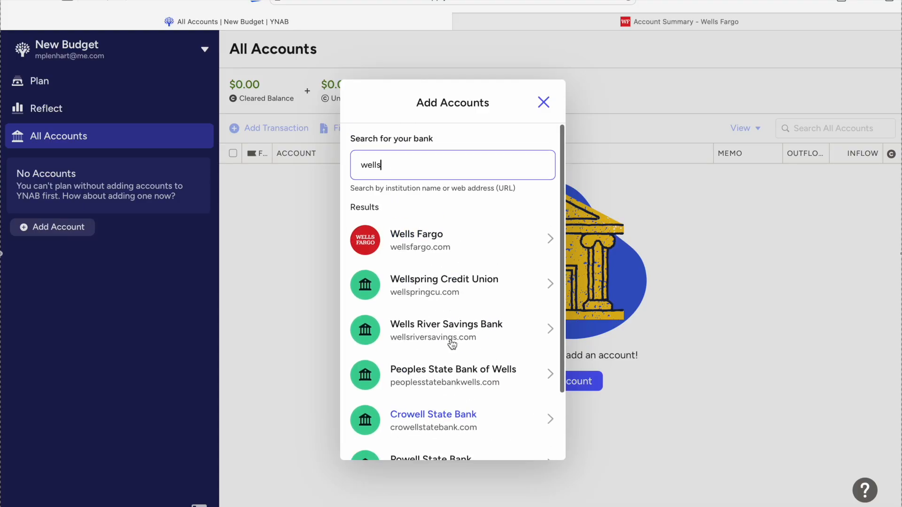
pyautogui.click(463, 249)
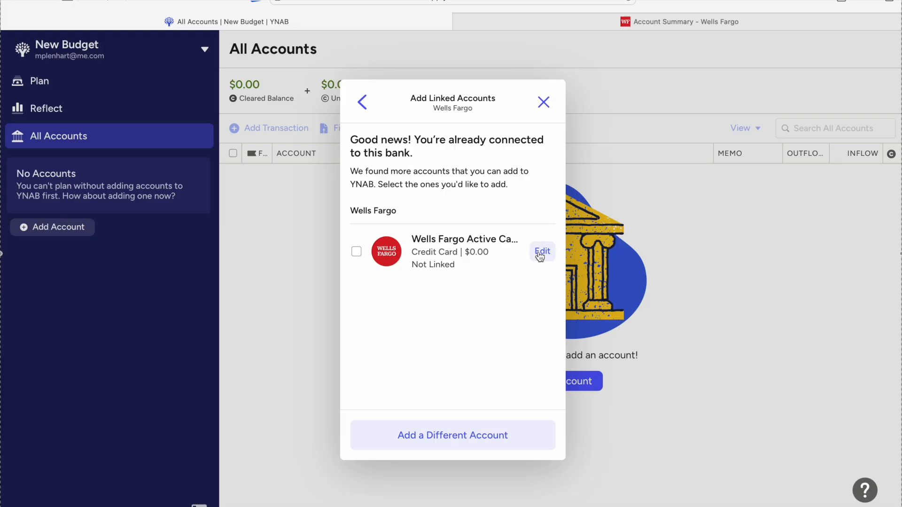
pyautogui.click(436, 437)
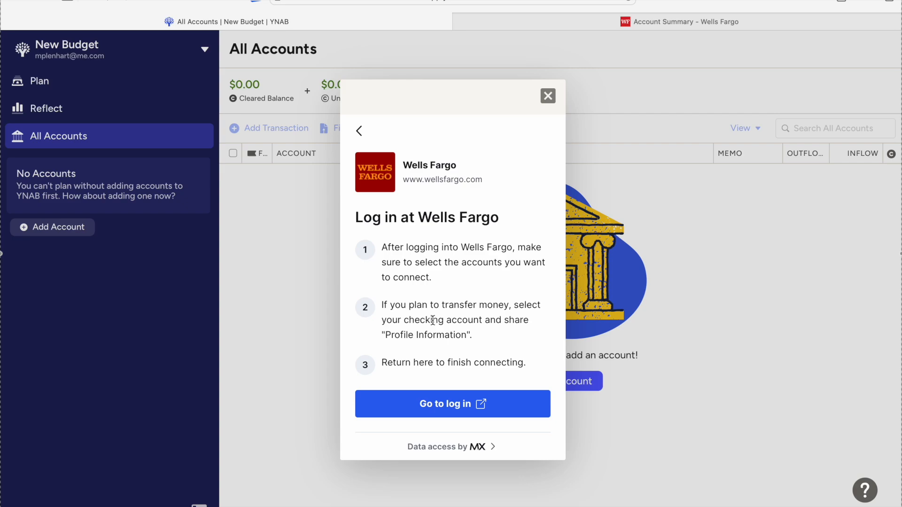
pyautogui.click(454, 409)
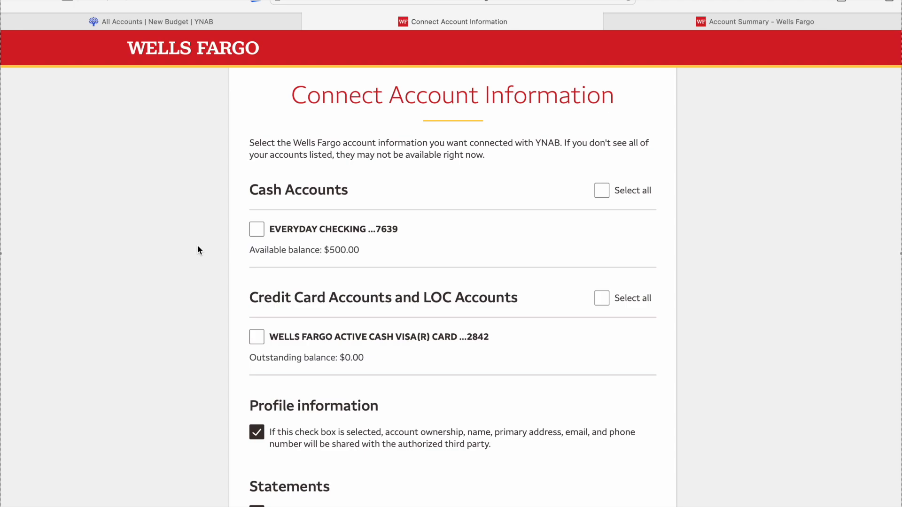
# Step: Select Everyday Checking and the Active Cash Visa card for sharing with YNAB, and exclude profile information and statements
pyautogui.click(256, 235)
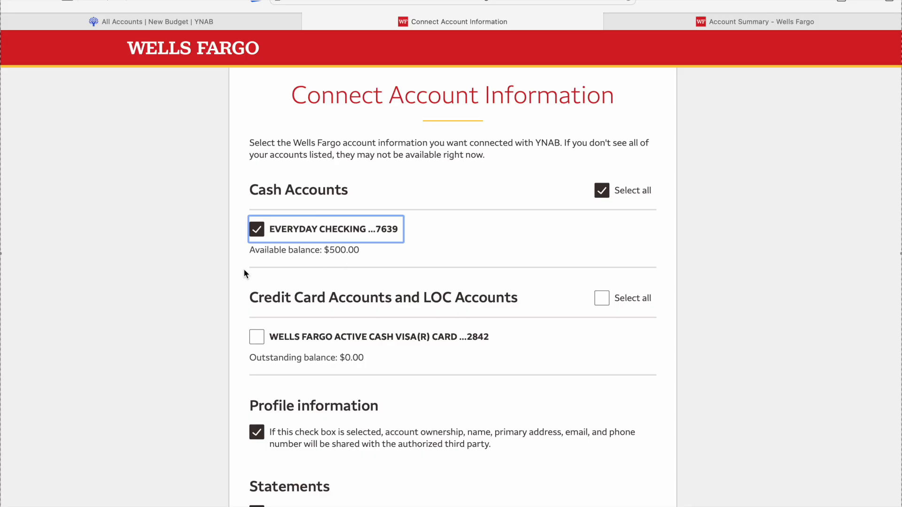
pyautogui.scroll(-3, 244, 269)
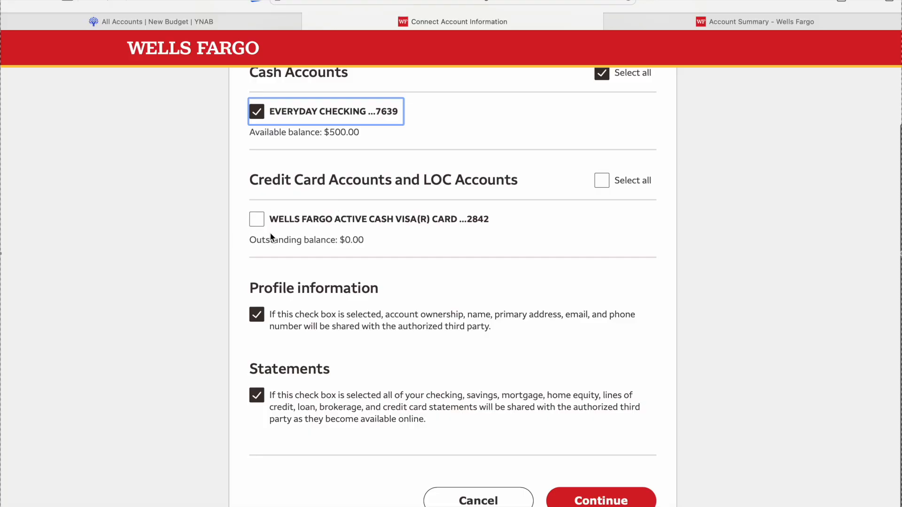
pyautogui.click(257, 224)
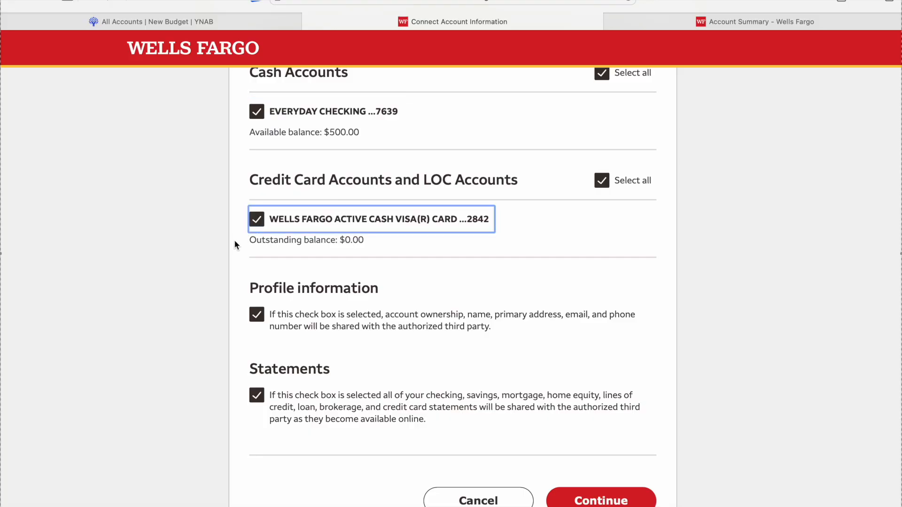
pyautogui.scroll(-1, 233, 300)
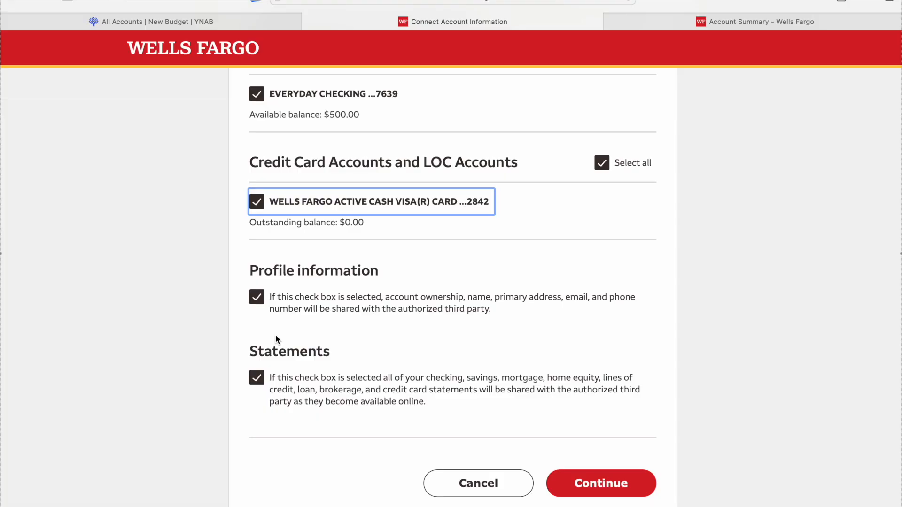
pyautogui.click(257, 297)
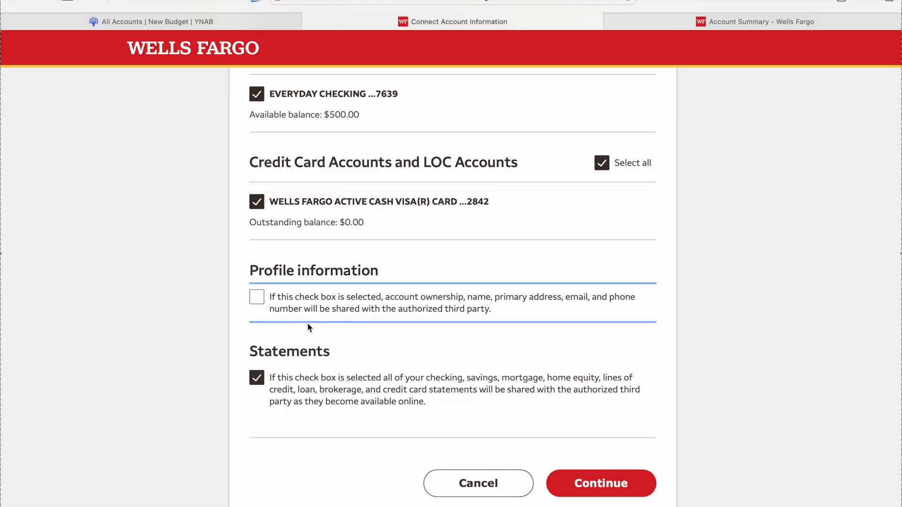
pyautogui.click(258, 379)
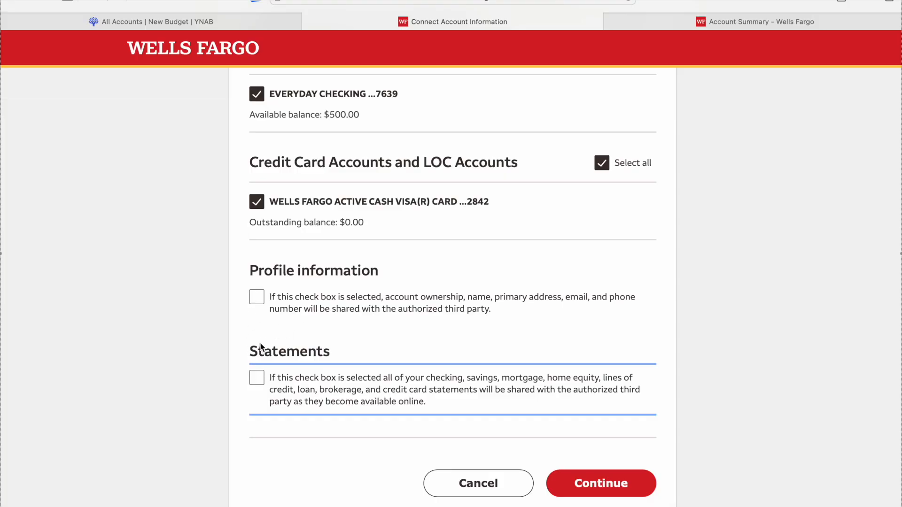
pyautogui.click(577, 483)
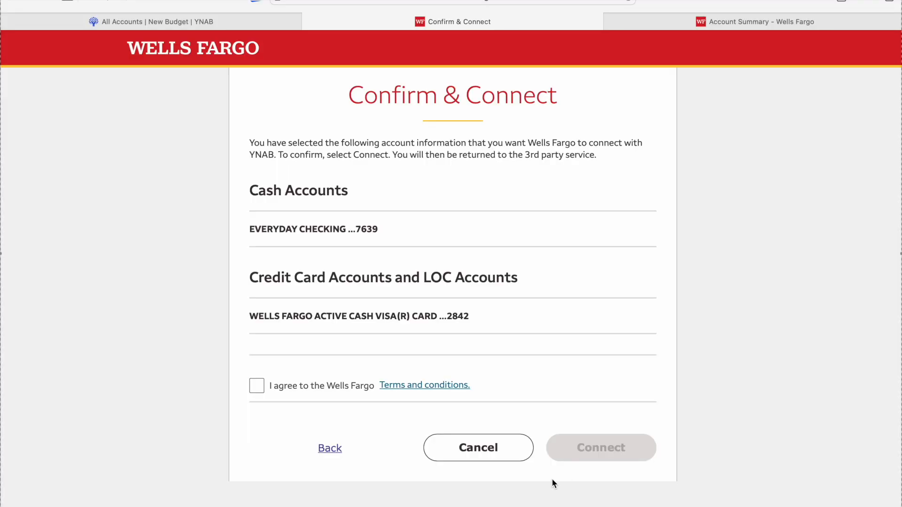
# Step: Agree to the Wells Fargo terms and conditions, authorize the connection, and return to YNAB
pyautogui.click(257, 386)
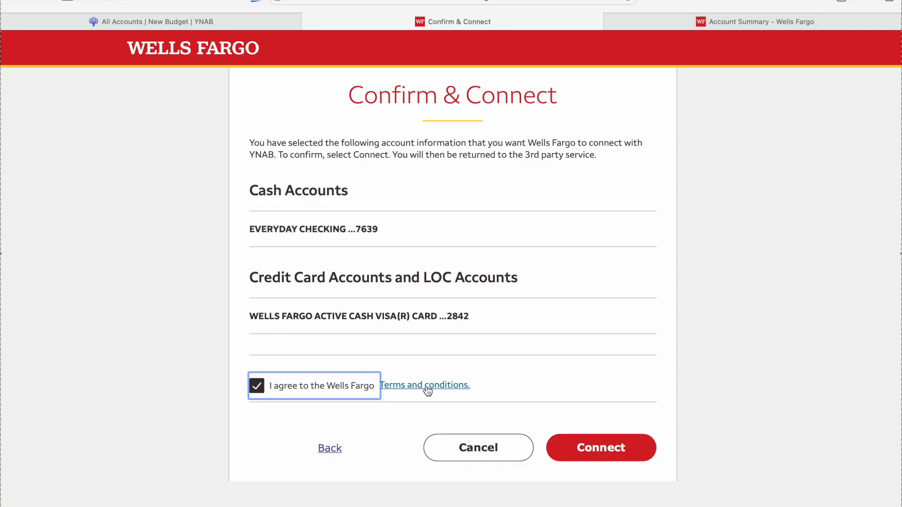
pyautogui.click(586, 452)
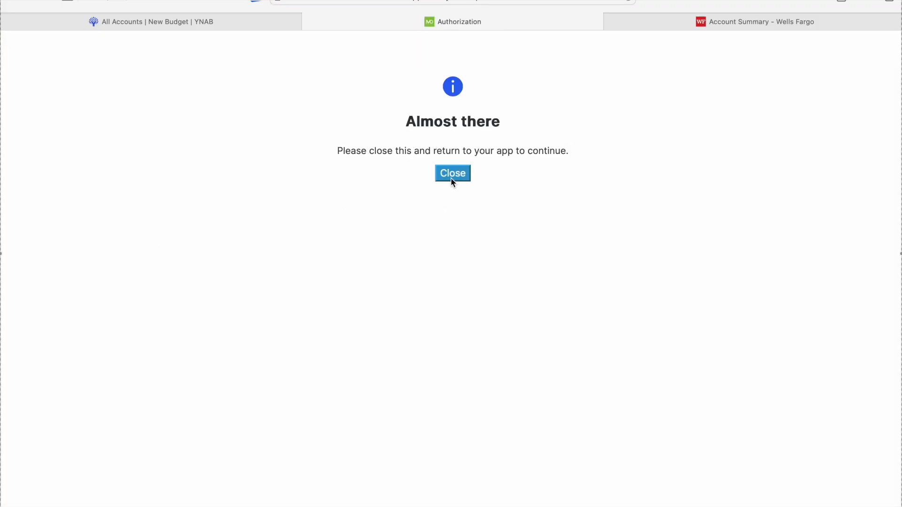
pyautogui.click(453, 178)
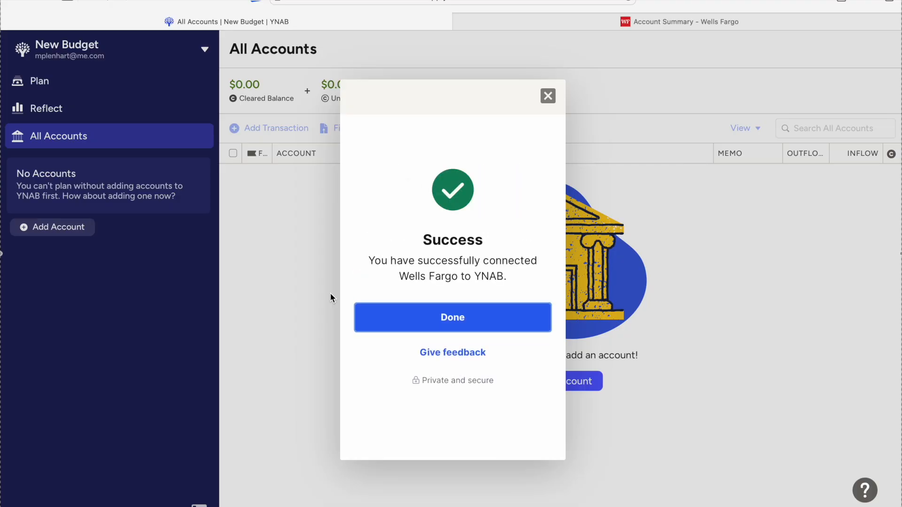
# Step: Complete the linked account setup with only Everyday Checking included, leaving out the Wells Fargo credit card
pyautogui.click(438, 319)
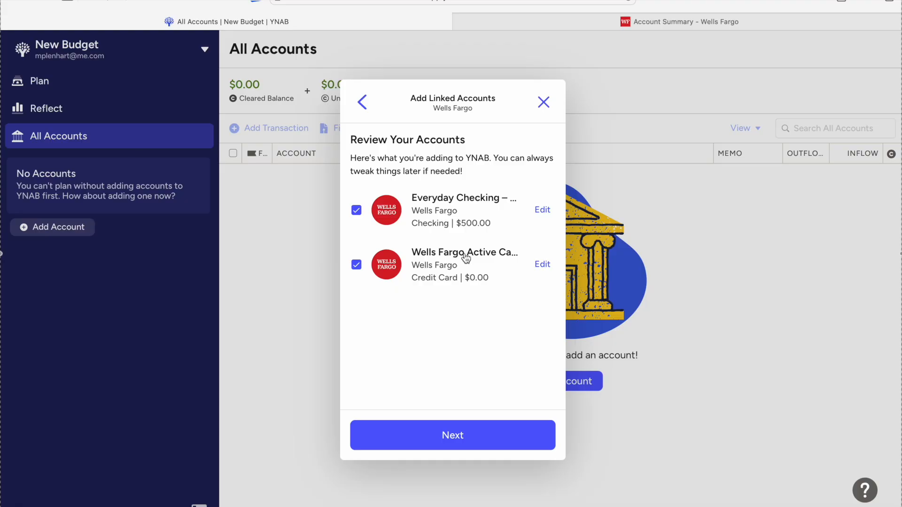
pyautogui.click(355, 269)
pyautogui.click(462, 438)
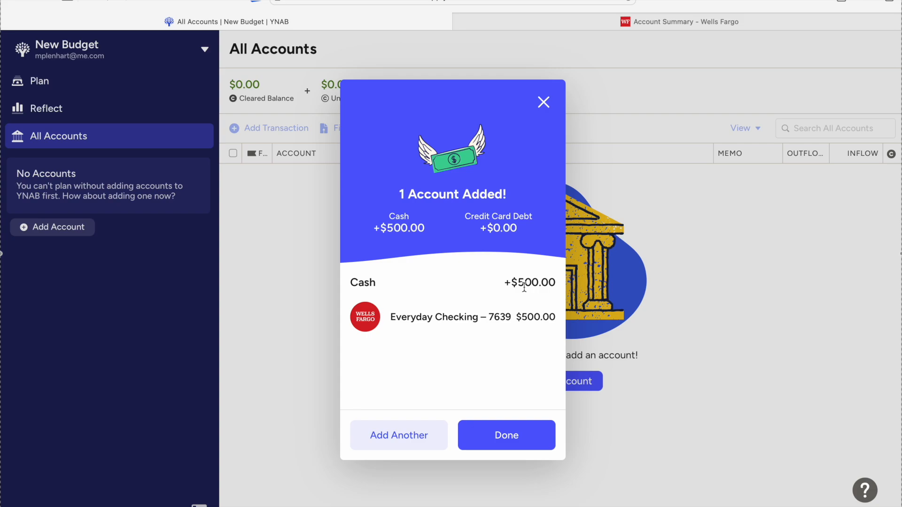
pyautogui.click(504, 434)
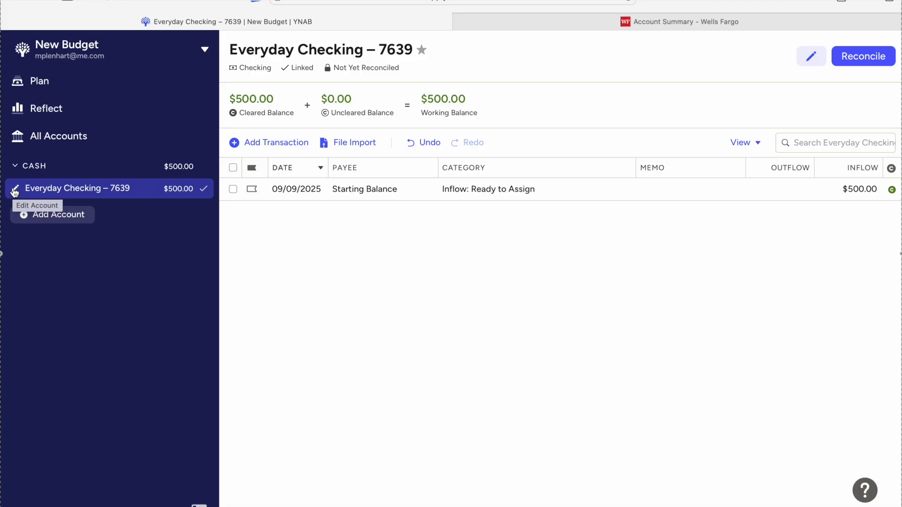
# Step: Rename the linked Everyday Checking account to "Wells Fargo Checking" and save the change
pyautogui.click(14, 190)
pyautogui.moveTo(425, 170); pyautogui.dragTo(239, 162)
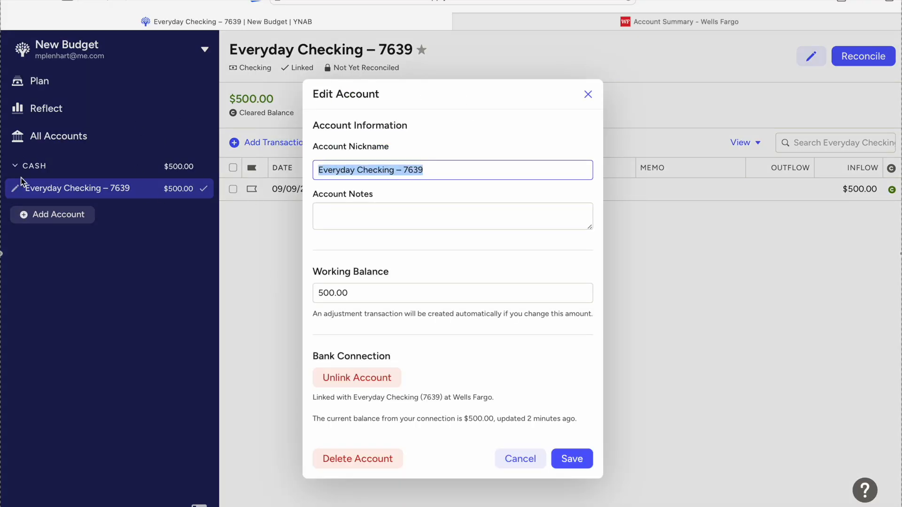
pyautogui.write('Wells')
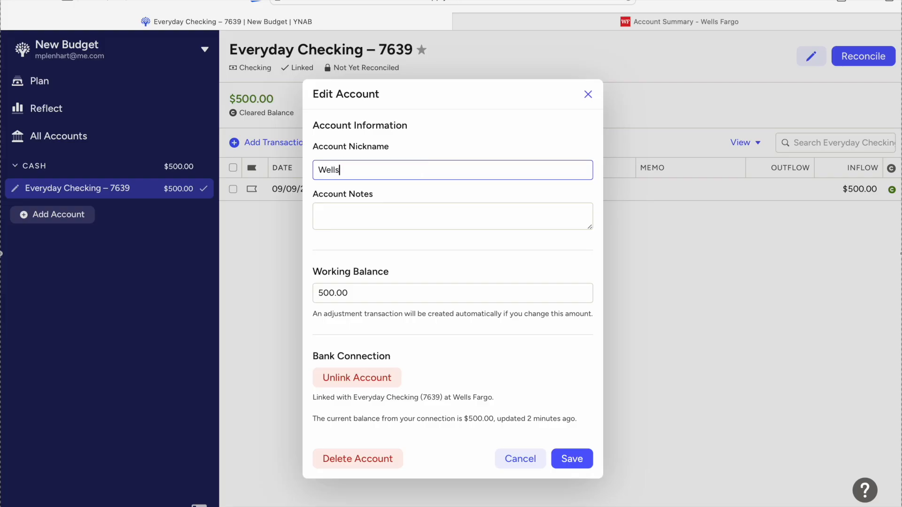
pyautogui.write(' Fargo Checking')
pyautogui.click(359, 378)
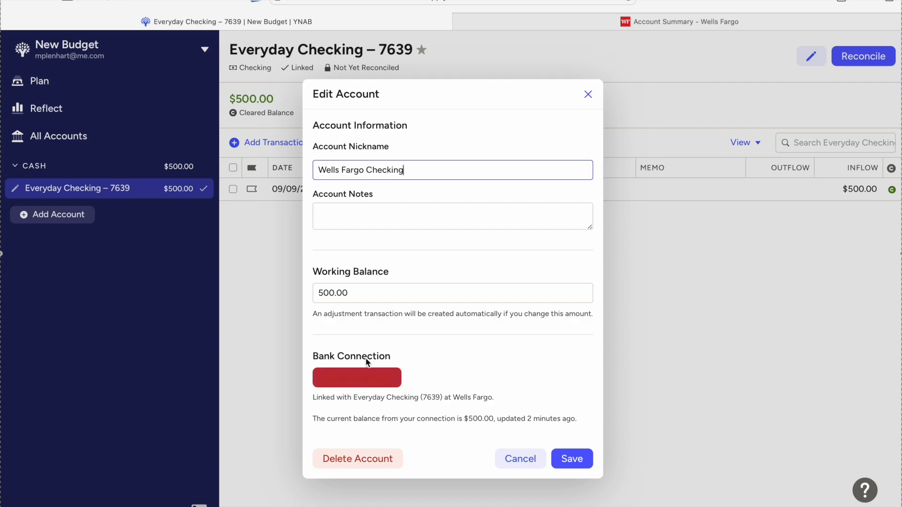
pyautogui.click(572, 459)
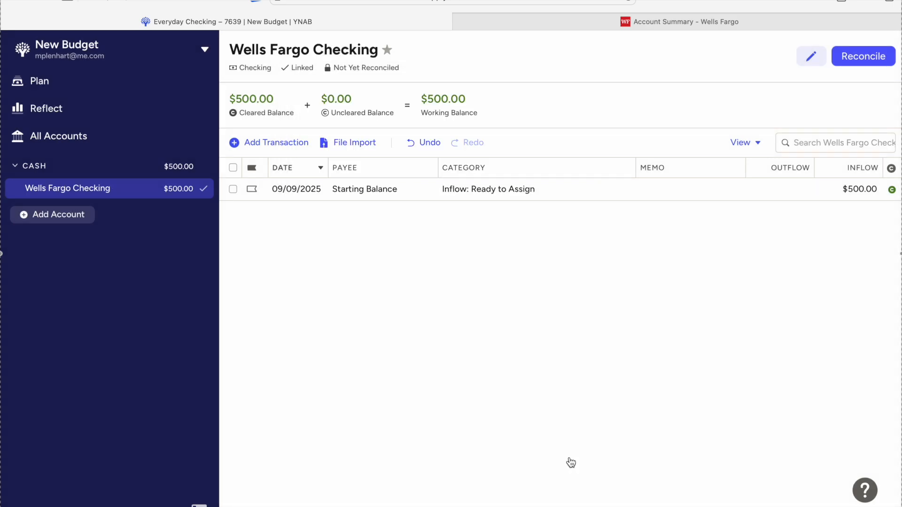
# Step: Start adding an unlinked account nicknamed "Wells Fargo Credit Card" with the account type Credit Card
pyautogui.click(75, 216)
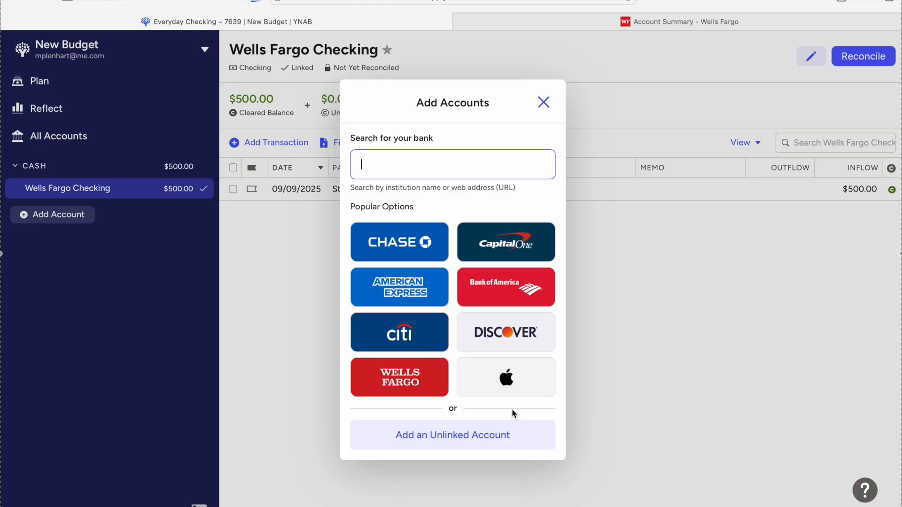
pyautogui.click(453, 435)
pyautogui.write('Wells Fargo ')
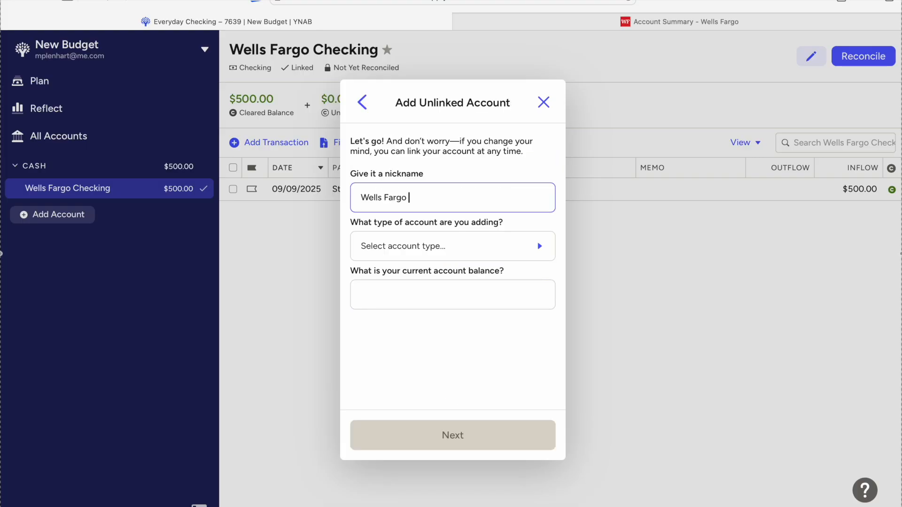
pyautogui.write('Credit Card')
pyautogui.click(418, 258)
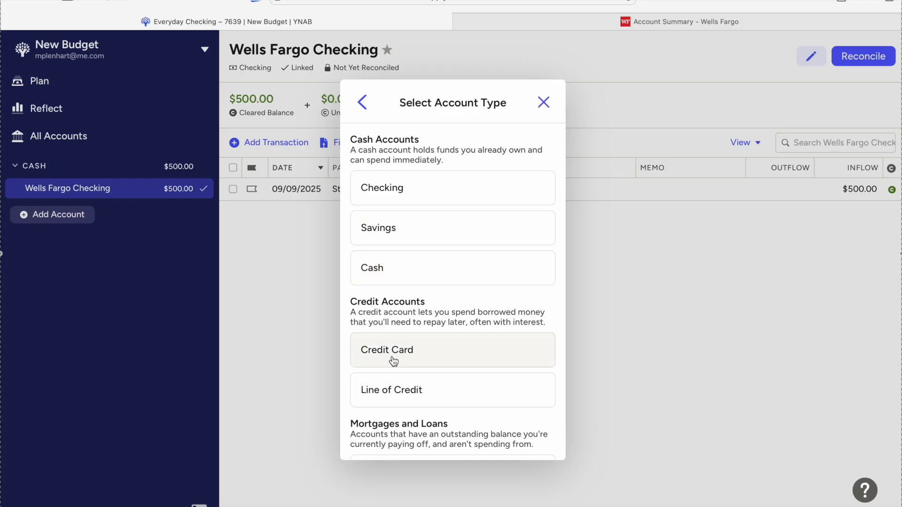
pyautogui.click(405, 362)
# Step: Enter -341.11 as the credit card's current balance and finish adding the account
pyautogui.click(427, 295)
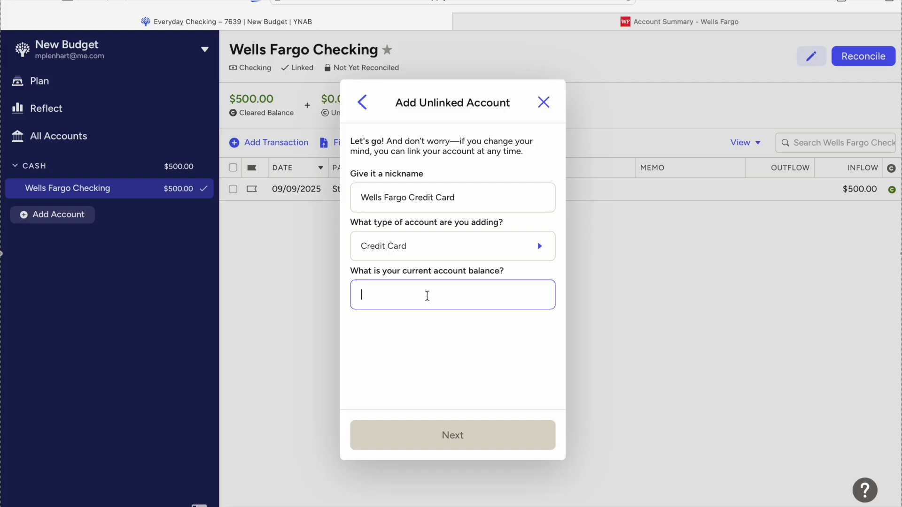
pyautogui.write('-')
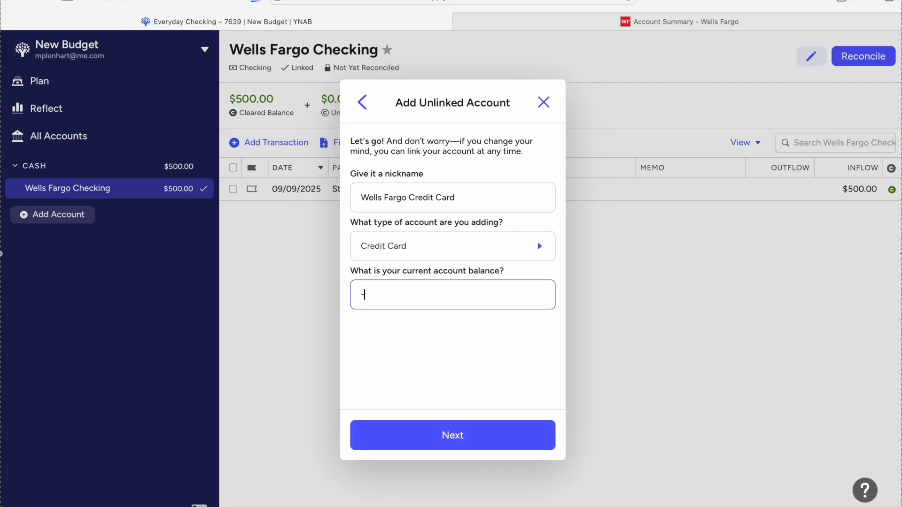
pyautogui.write('341.11')
pyautogui.click(412, 438)
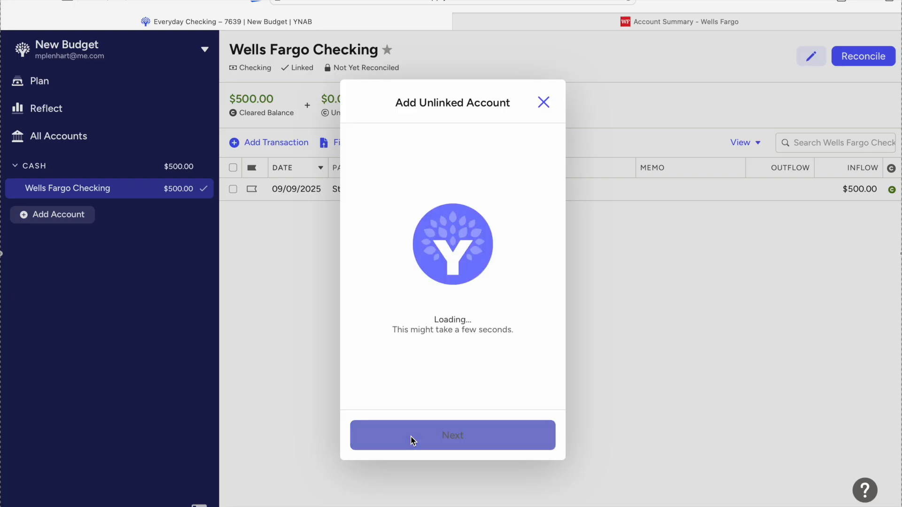
pyautogui.click(490, 440)
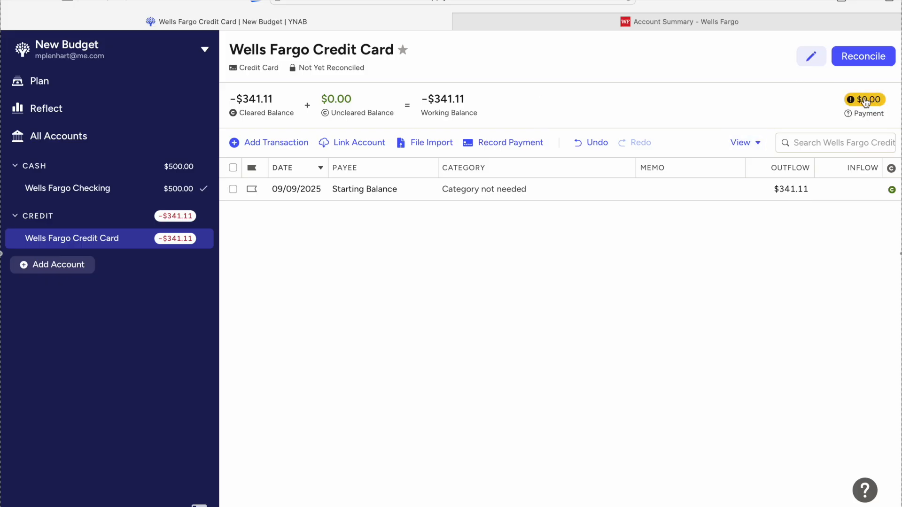
# Step: Assign $341.11 to the Wells Fargo Credit Card payment category in the September 2025 plan
pyautogui.click(107, 92)
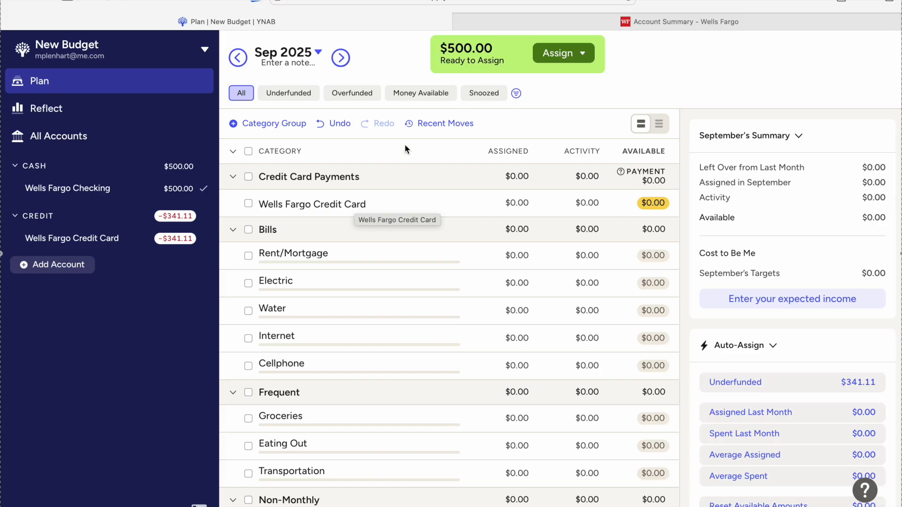
pyautogui.moveTo(494, 49); pyautogui.dragTo(436, 49)
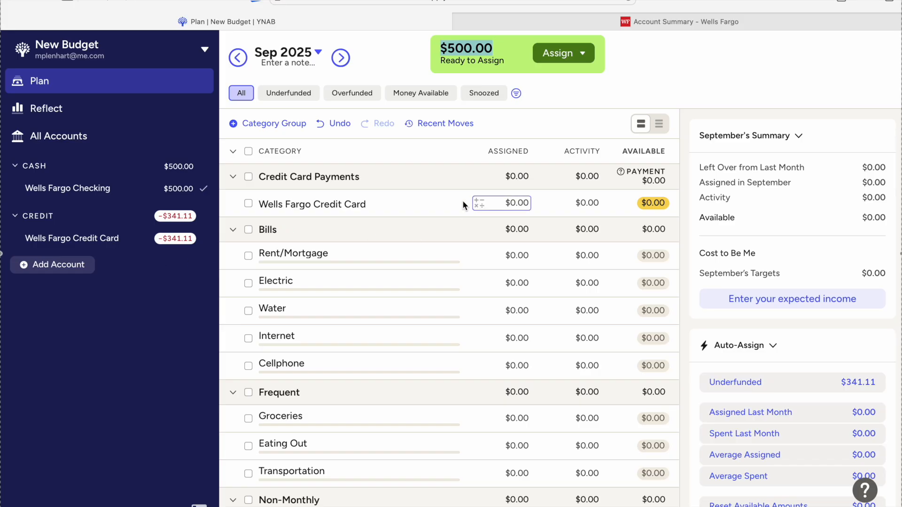
pyautogui.click(509, 202)
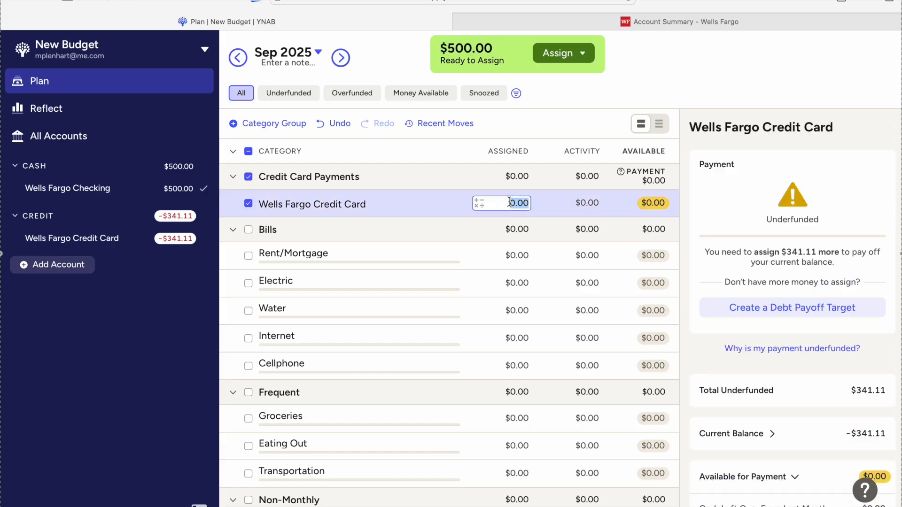
pyautogui.write('341.11')
pyautogui.press('Return')
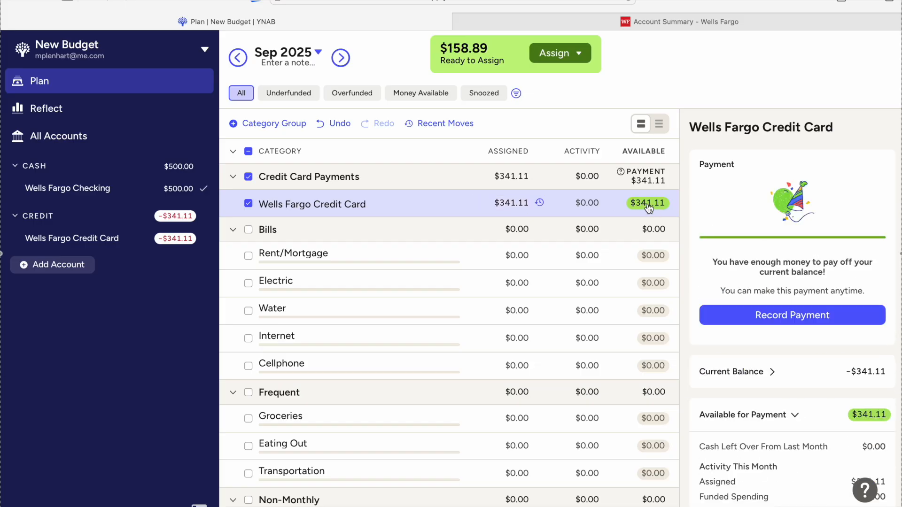
pyautogui.moveTo(649, 208)
# Step: Set the assigned amount for the Wells Fargo Credit Card payment category to $50
pyautogui.click(505, 199)
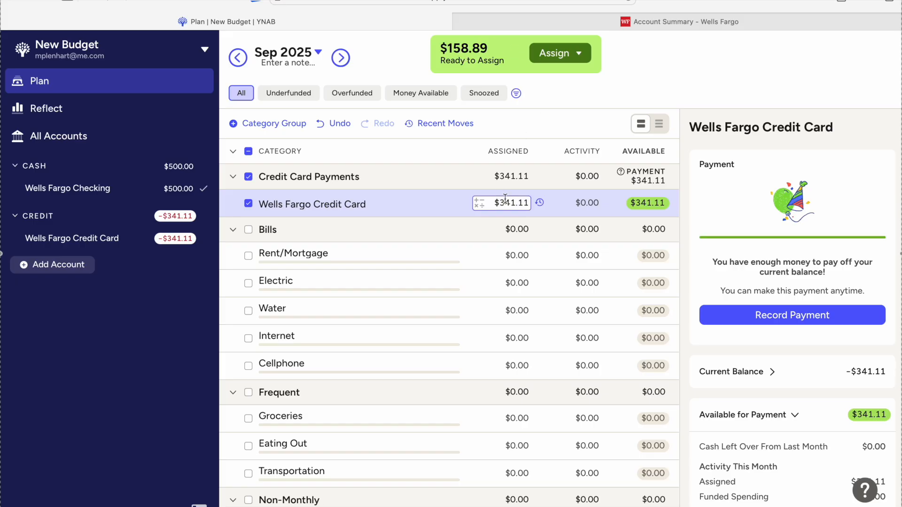
pyautogui.write('50')
pyautogui.press('Return')
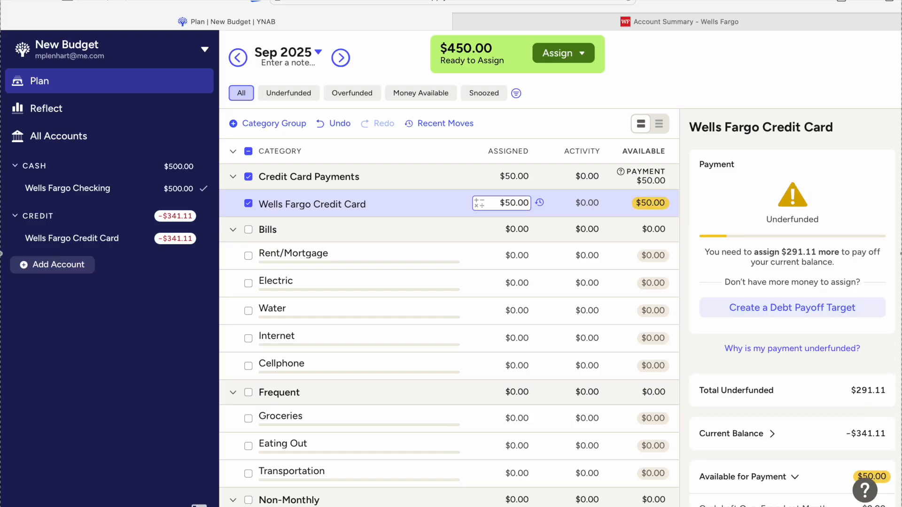
pyautogui.click(431, 206)
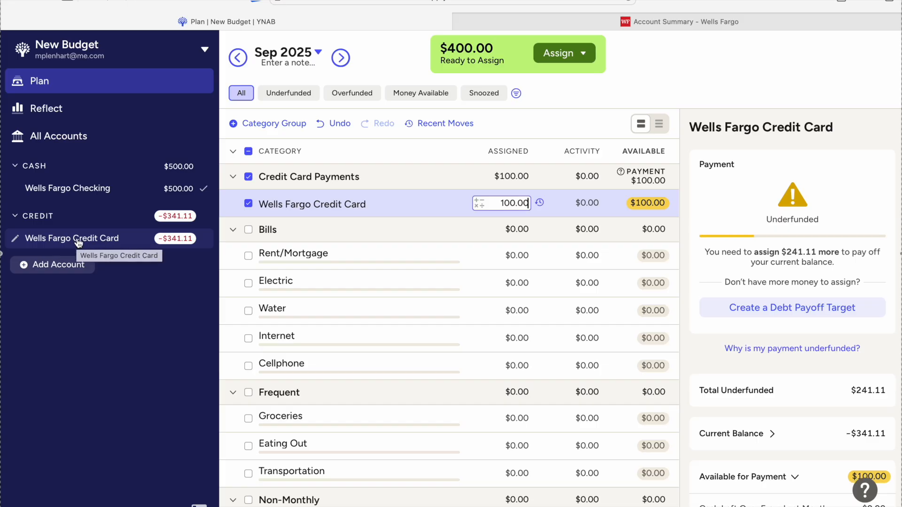
# Step: Start adding an unlinked account nicknamed "Car Loan" with the account type Auto Loan
pyautogui.click(61, 277)
pyautogui.click(60, 276)
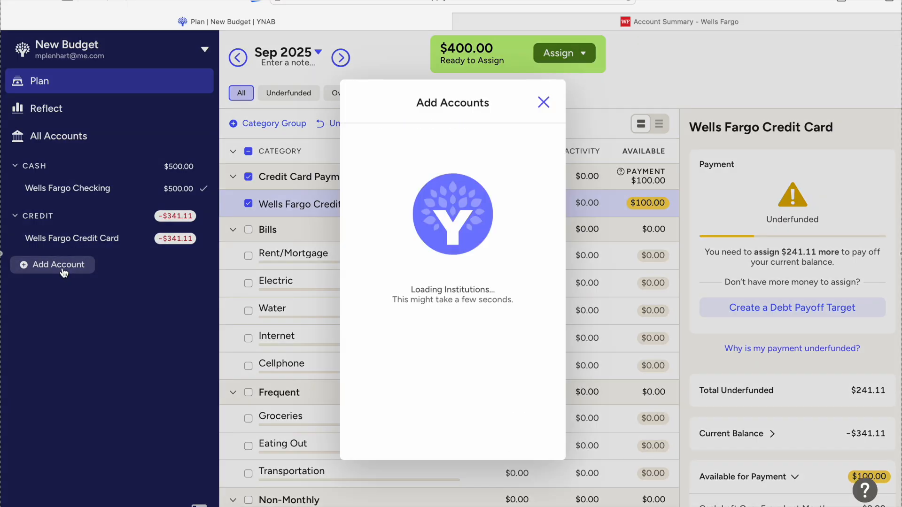
pyautogui.click(437, 436)
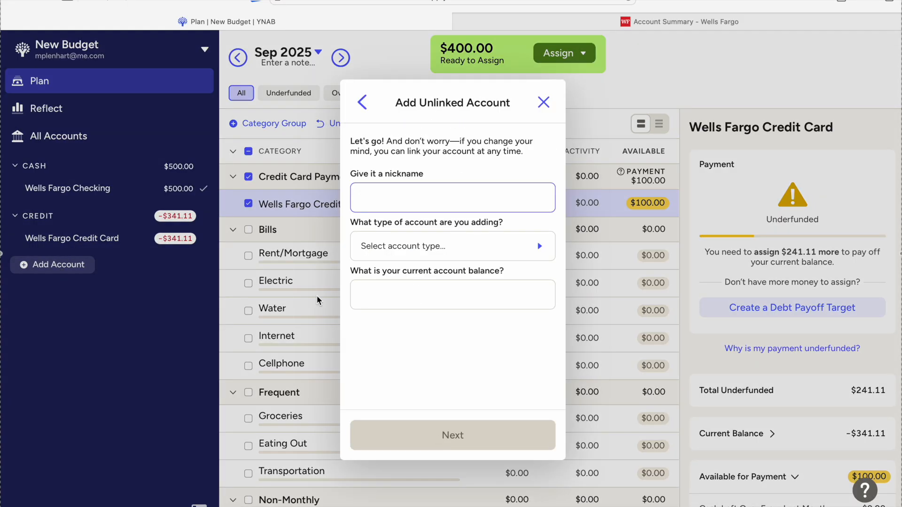
pyautogui.write('Car Loan')
pyautogui.click(409, 256)
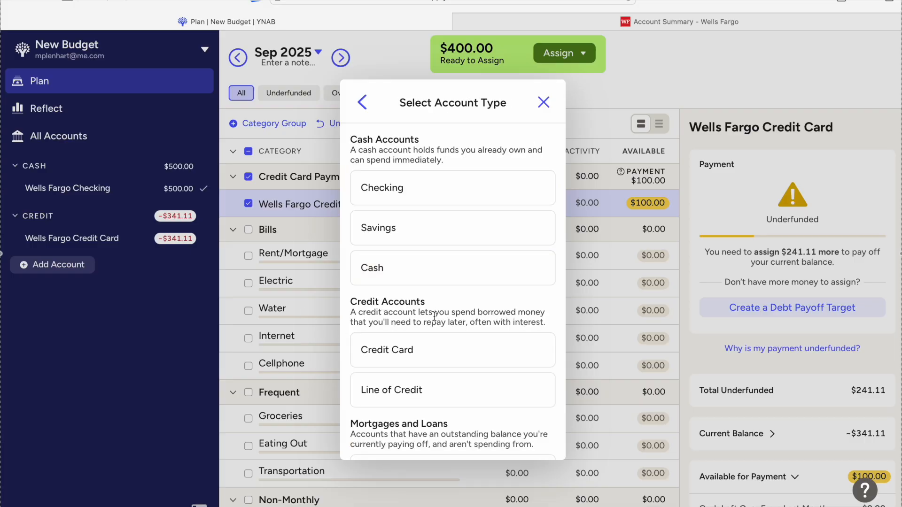
pyautogui.scroll(-5, 434, 316)
pyautogui.scroll(1, 434, 316)
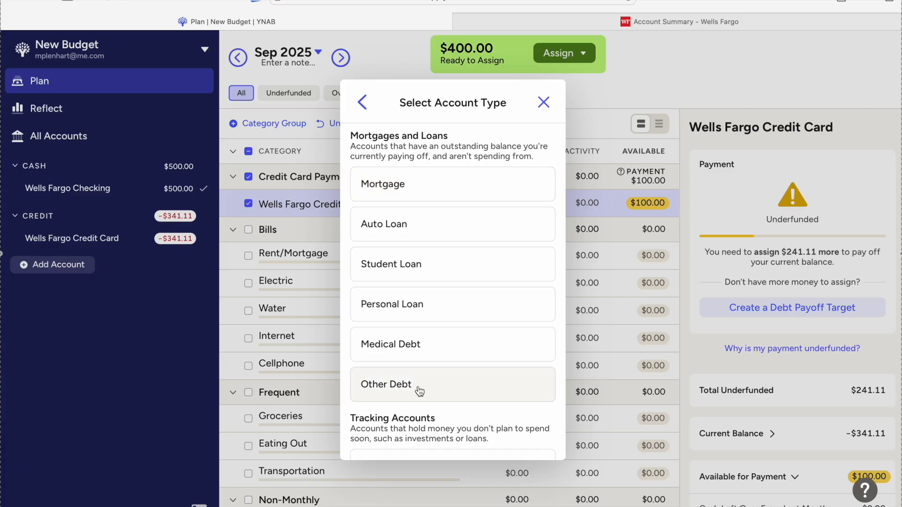
pyautogui.click(428, 235)
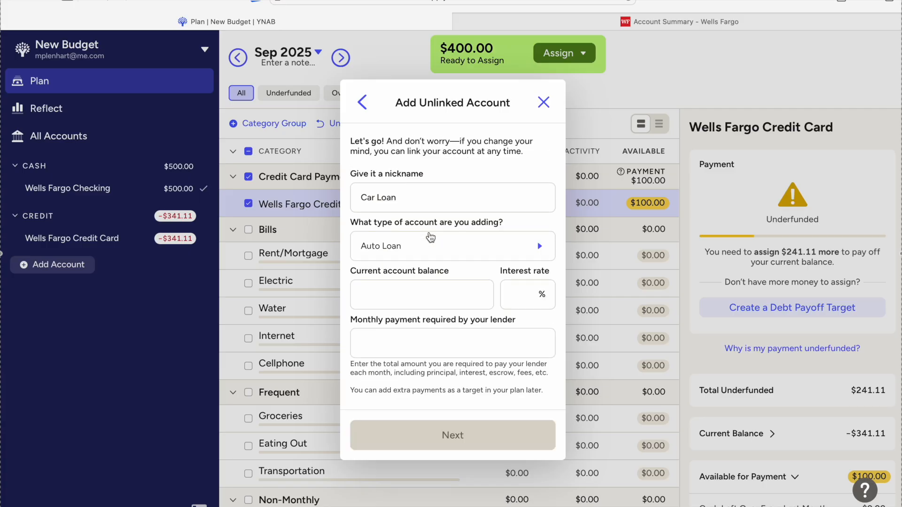
# Step: Enter a 15000 balance, 8% interest rate and 350 required monthly payment for the car loan, and finish adding the account
pyautogui.click(396, 294)
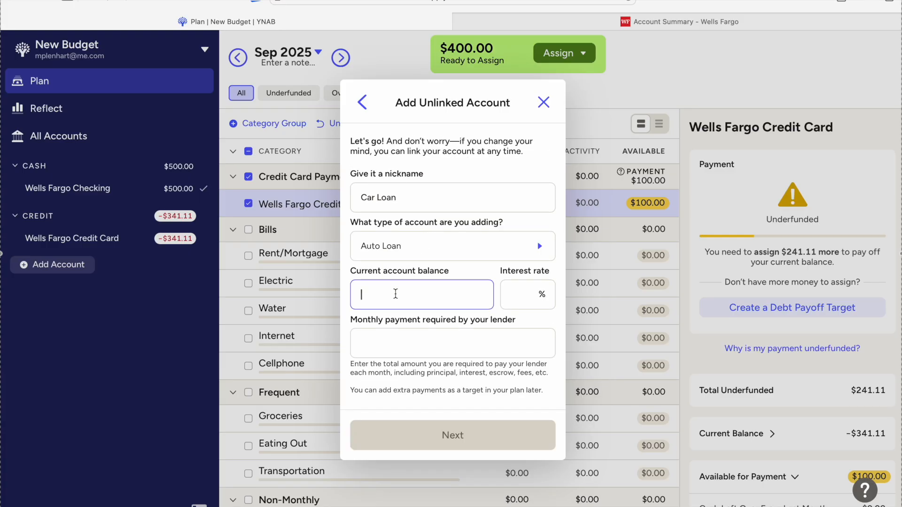
pyautogui.write('15000')
pyautogui.press('Tab')
pyautogui.write('8')
pyautogui.click(446, 344)
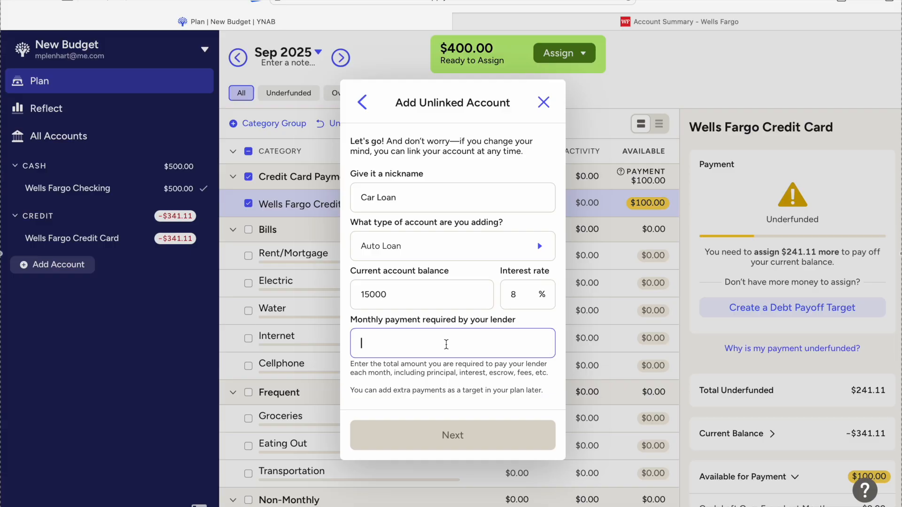
pyautogui.write('350')
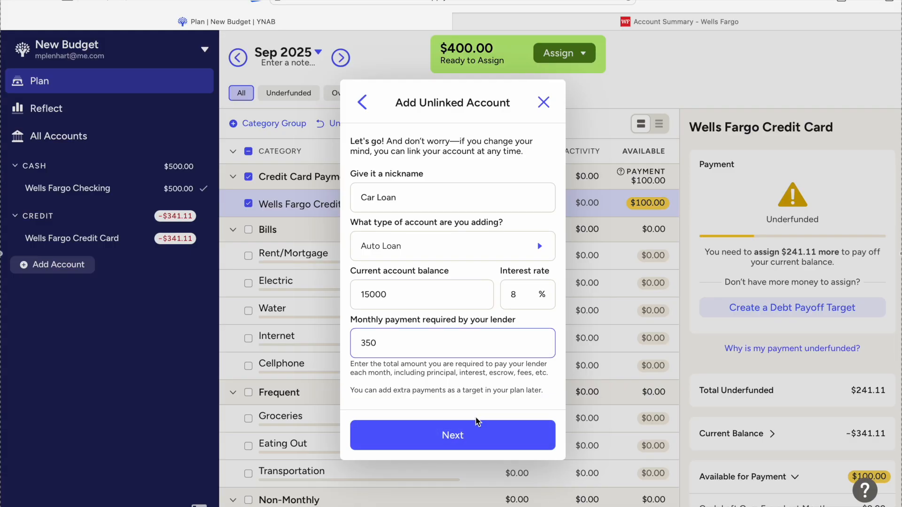
pyautogui.click(463, 436)
pyautogui.click(71, 296)
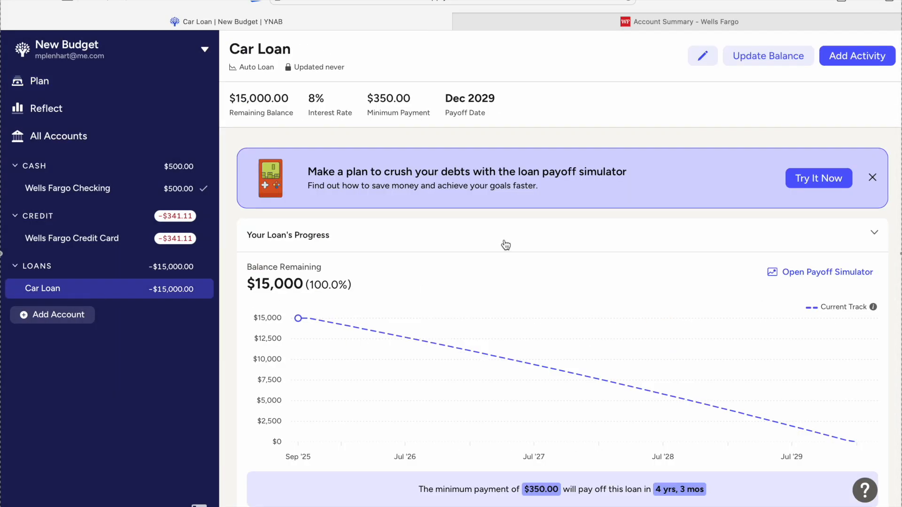
# Step: Review the September plan and the Car Loan account's payoff progress and paired plan category
pyautogui.click(77, 80)
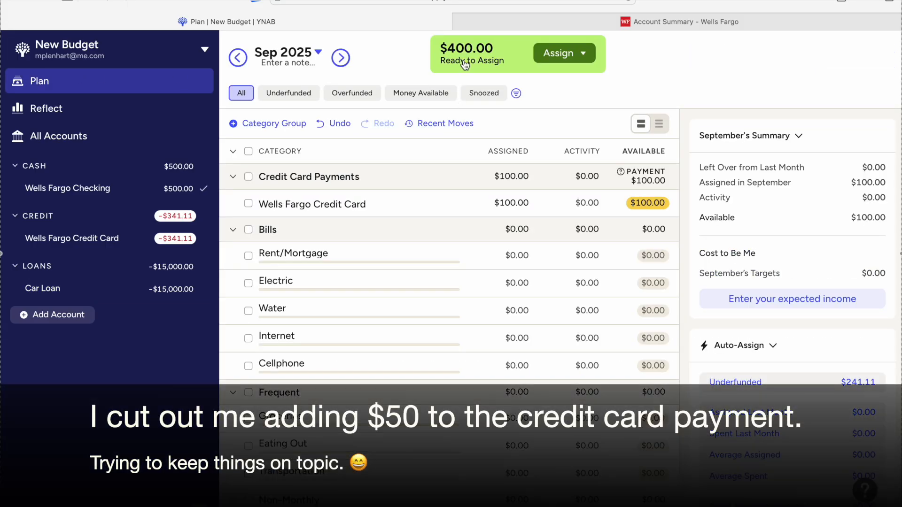
pyautogui.click(86, 290)
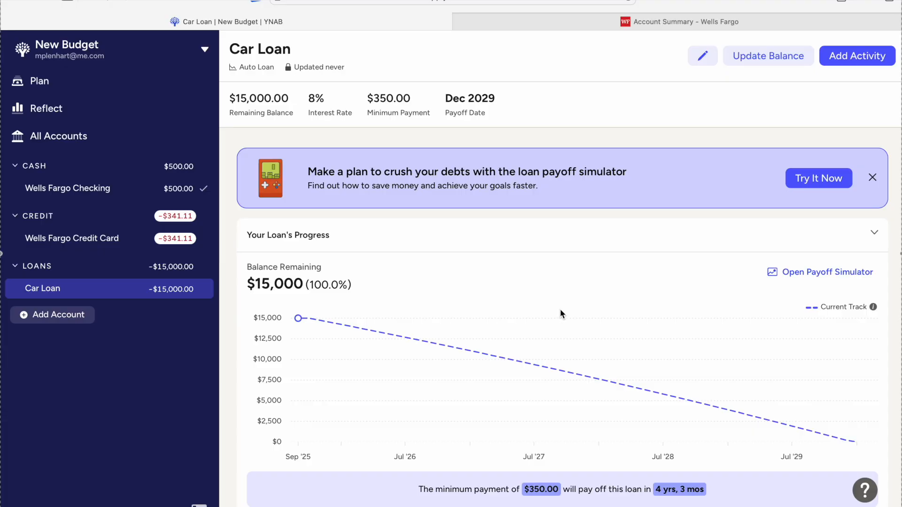
pyautogui.scroll(-2, 612, 290)
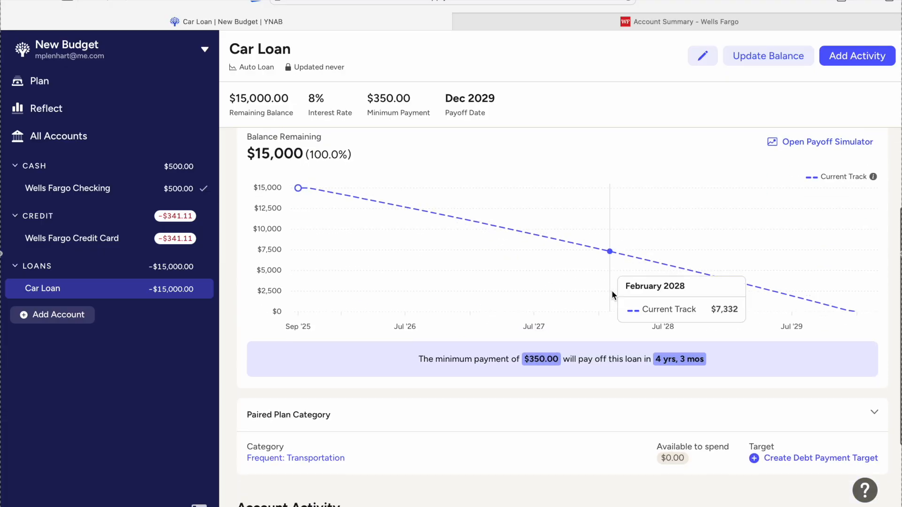
# Step: Simulate a $500 monthly payment on the car loan in the Loan Payoff Simulator, close it, and return to the plan
pyautogui.click(796, 226)
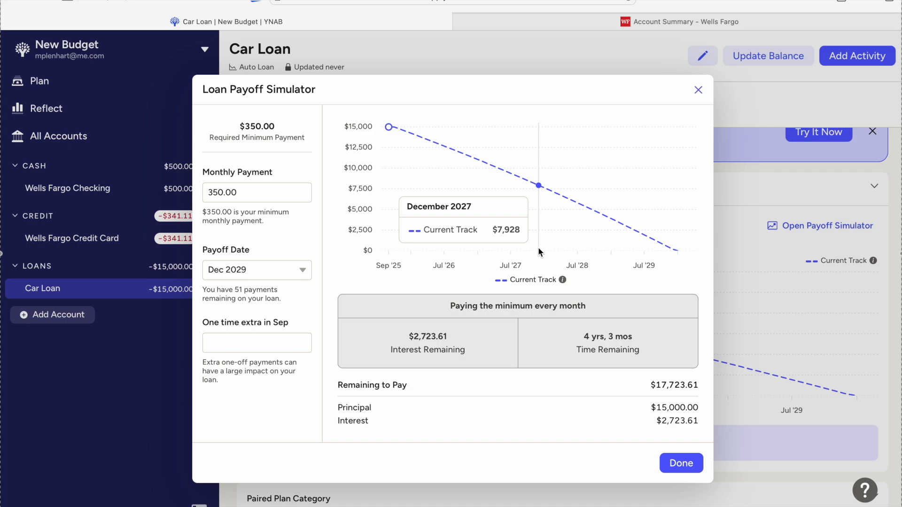
pyautogui.click(281, 195)
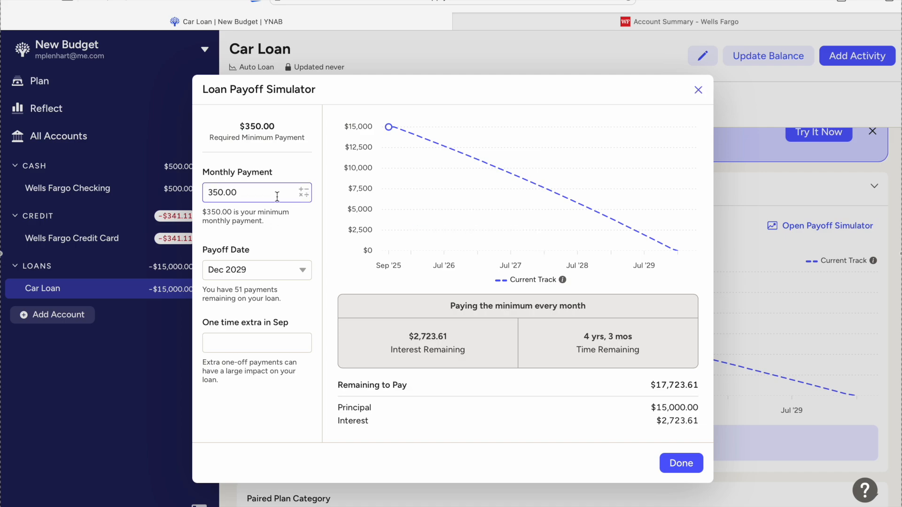
pyautogui.moveTo(262, 195); pyautogui.dragTo(160, 197)
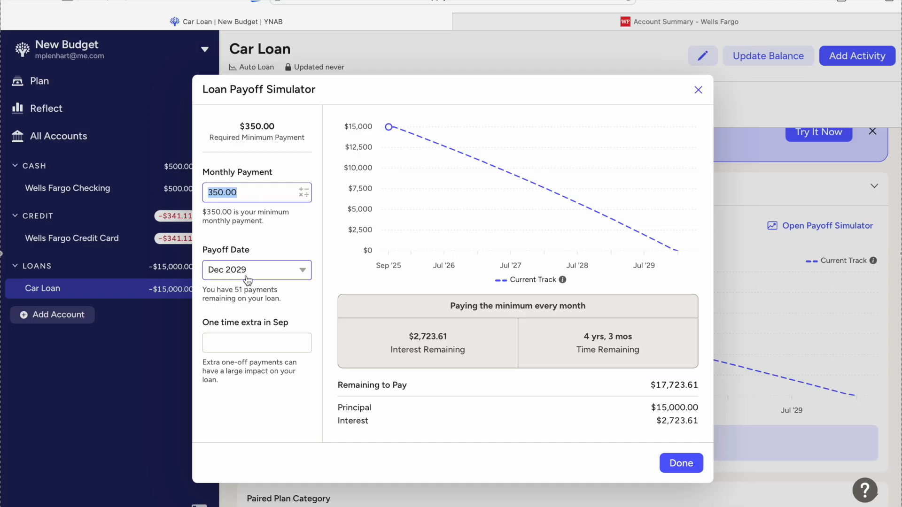
pyautogui.write('500.00')
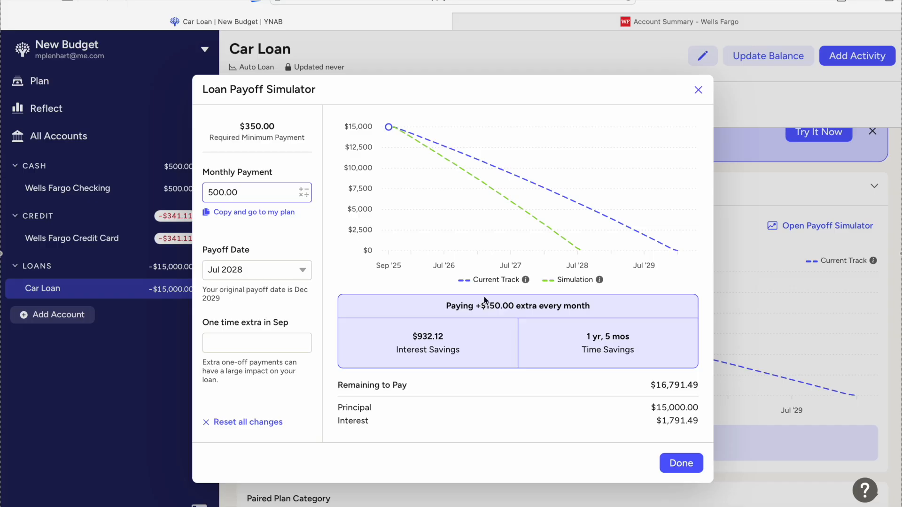
pyautogui.click(698, 90)
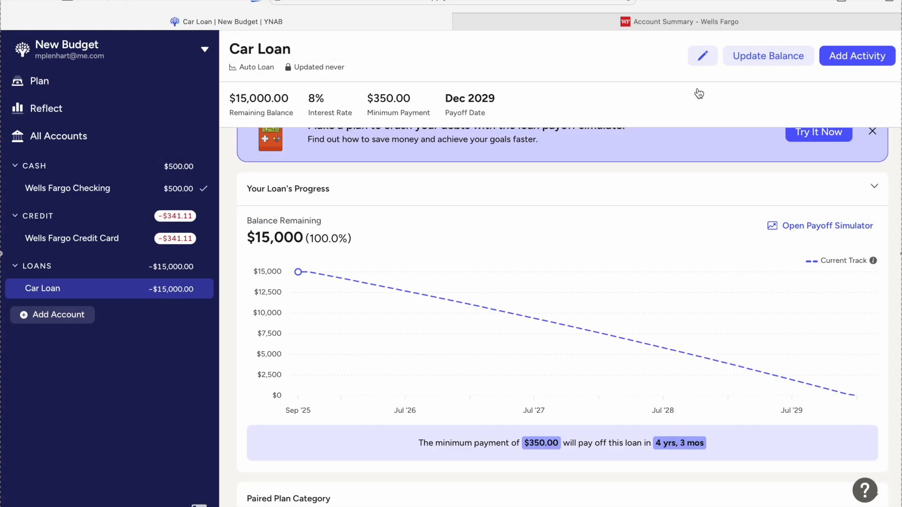
pyautogui.click(131, 87)
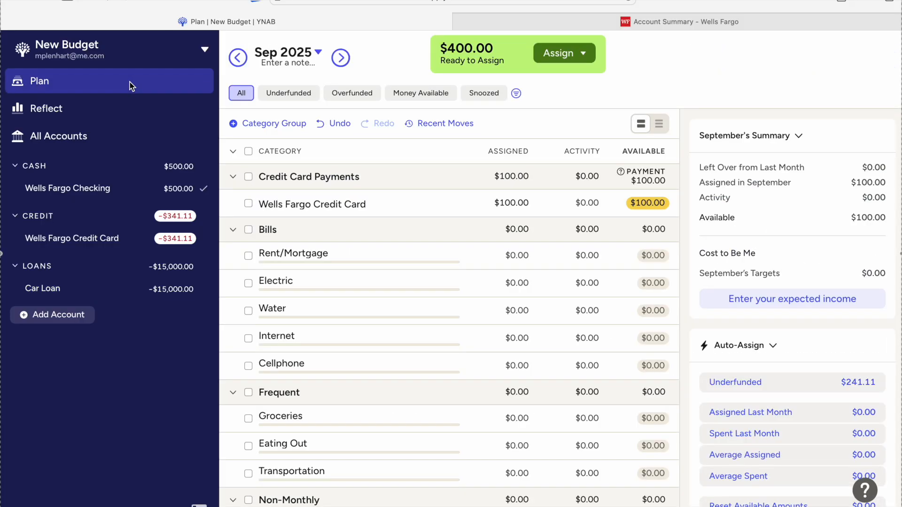